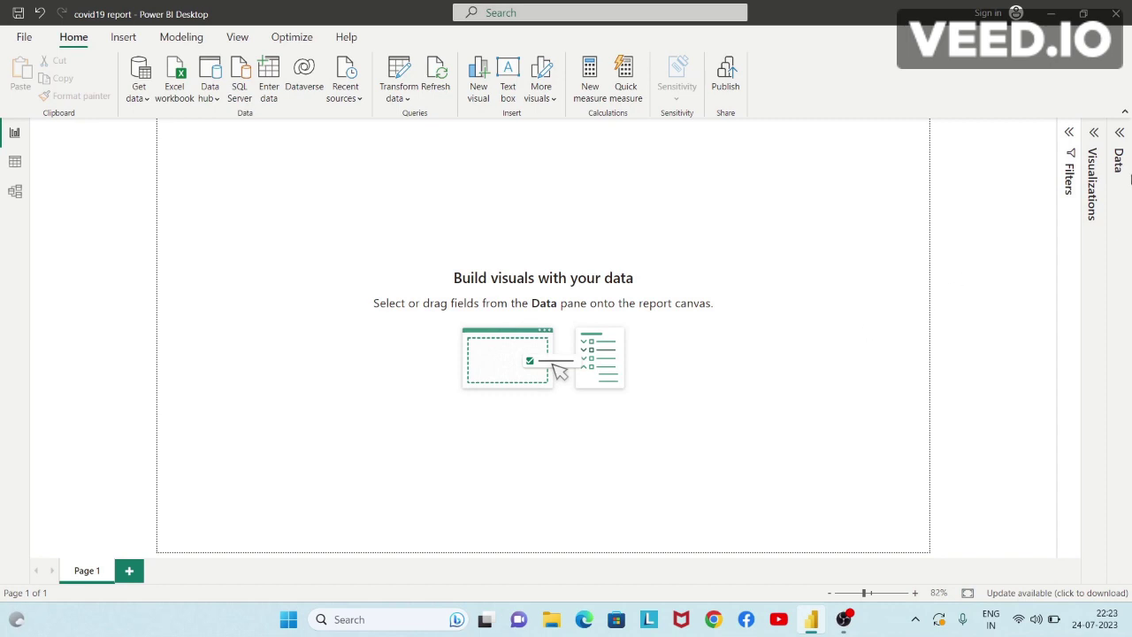
- Expand the Data pane with the Covid 19 Dataset fields and the Visualizations pane
click(1119, 133)
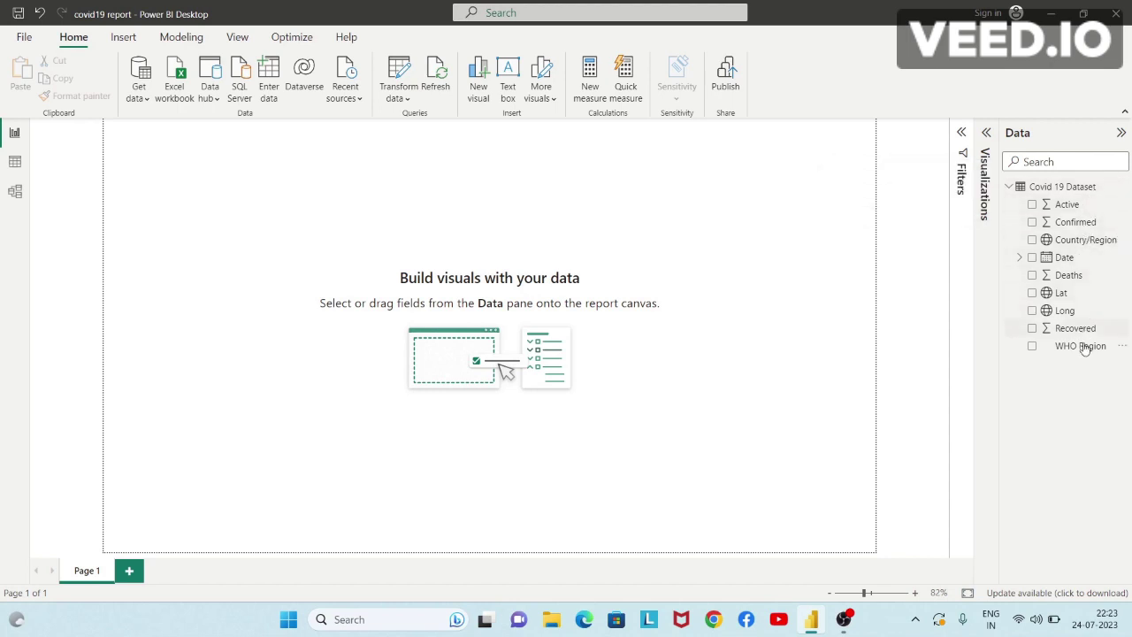
click(986, 133)
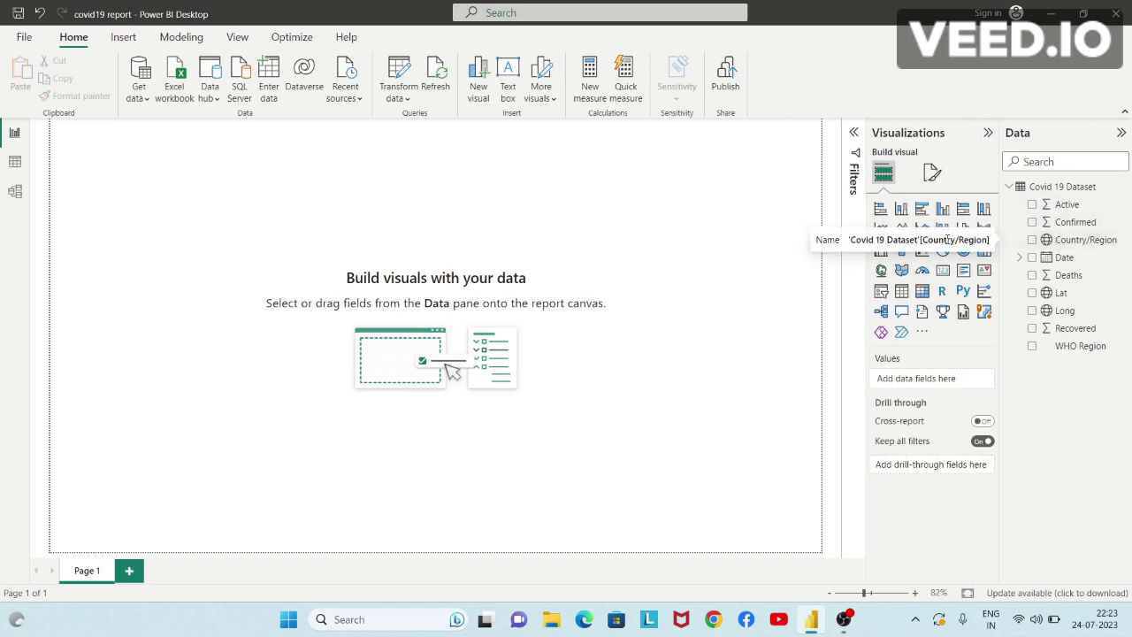
- Insert a map, stretch it across the top centre, and plot Country/Region as its locations
click(881, 270)
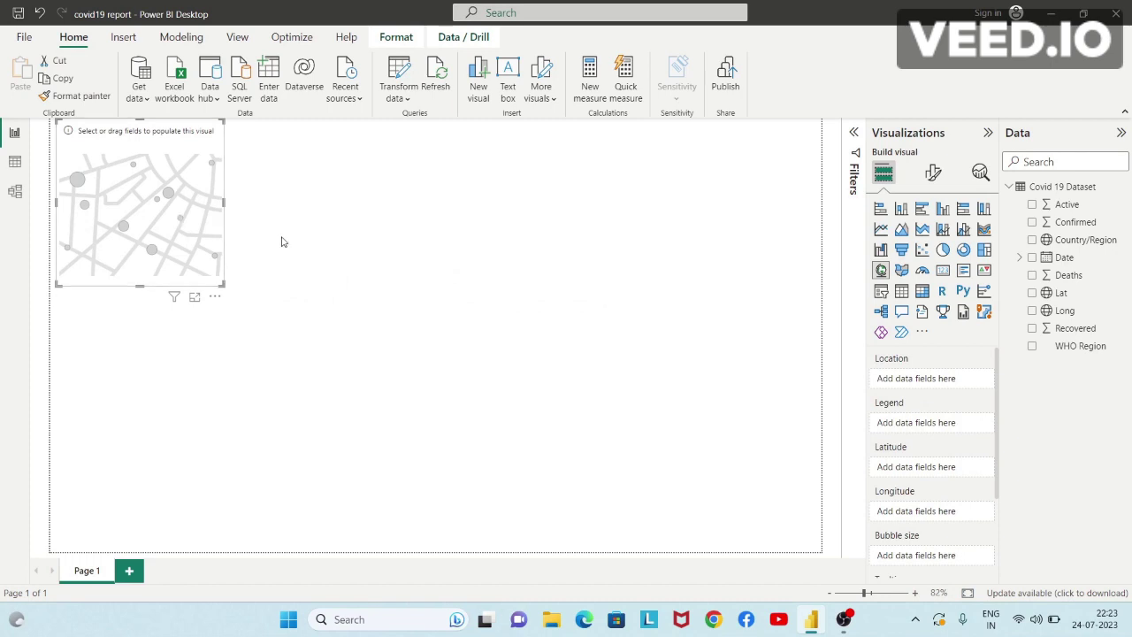
drag(147, 214, 780, 212)
drag(642, 294, 281, 342)
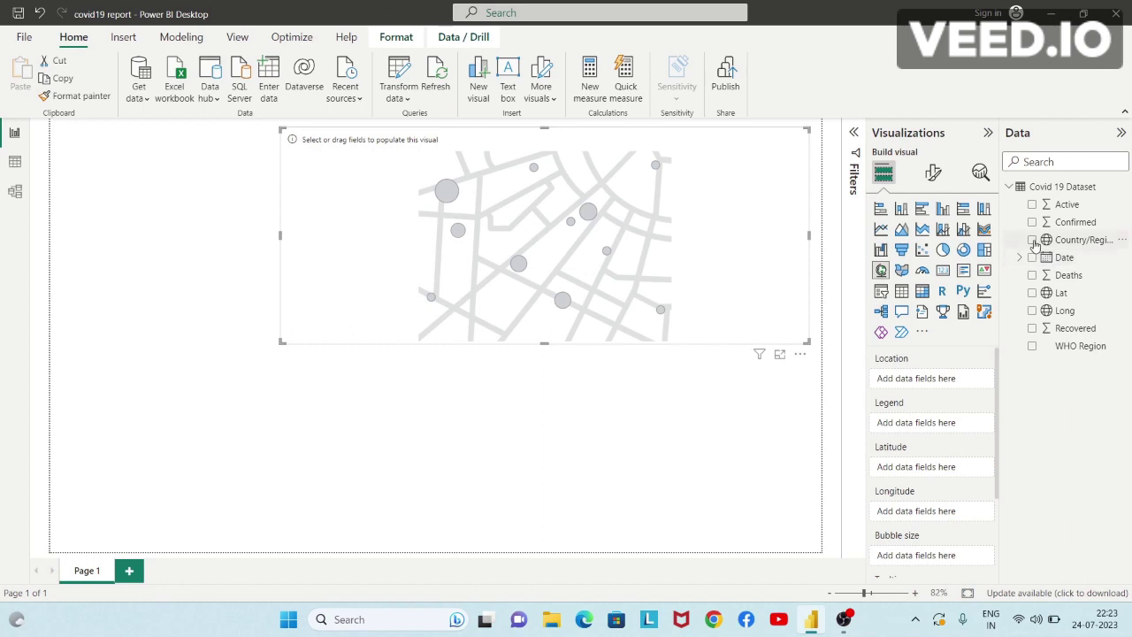
drag(1033, 245, 800, 248)
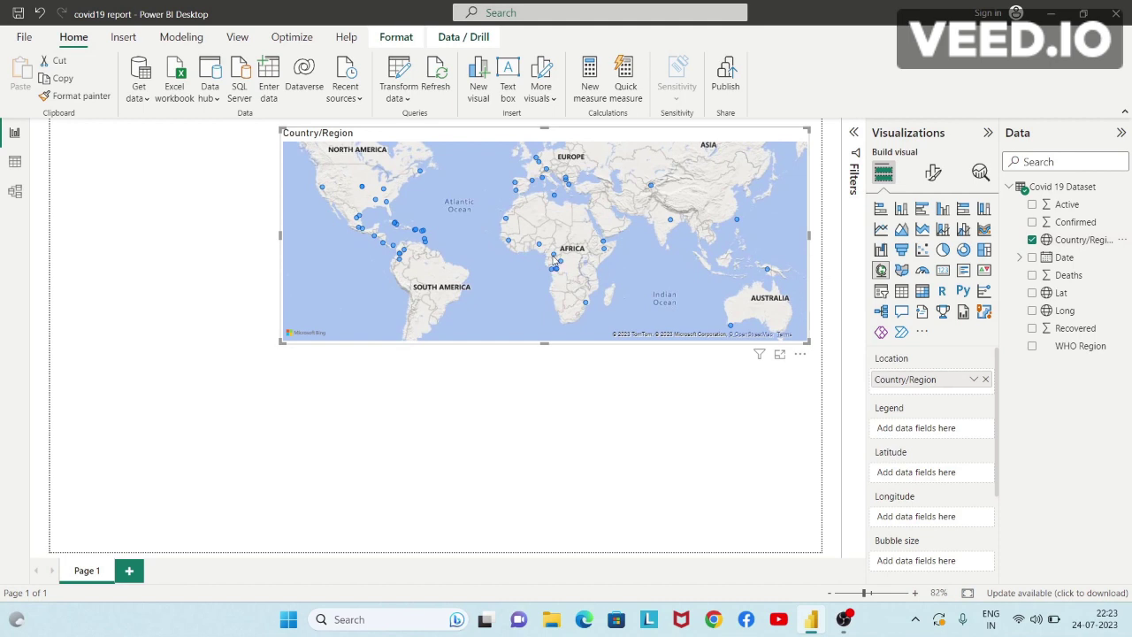
mouse_move(554, 260)
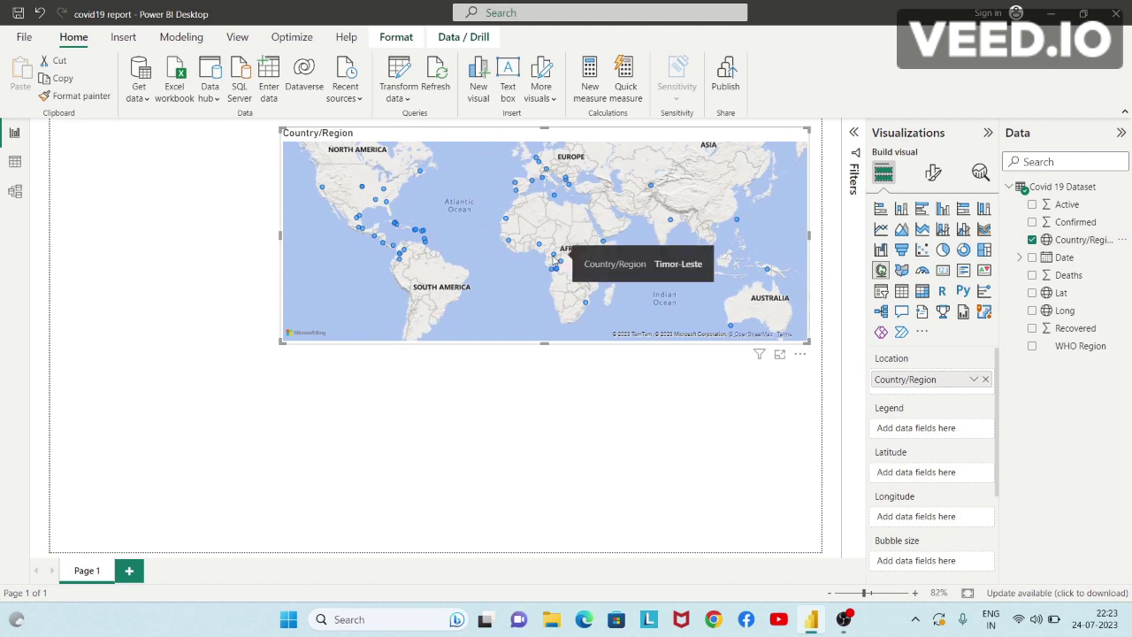
click(546, 469)
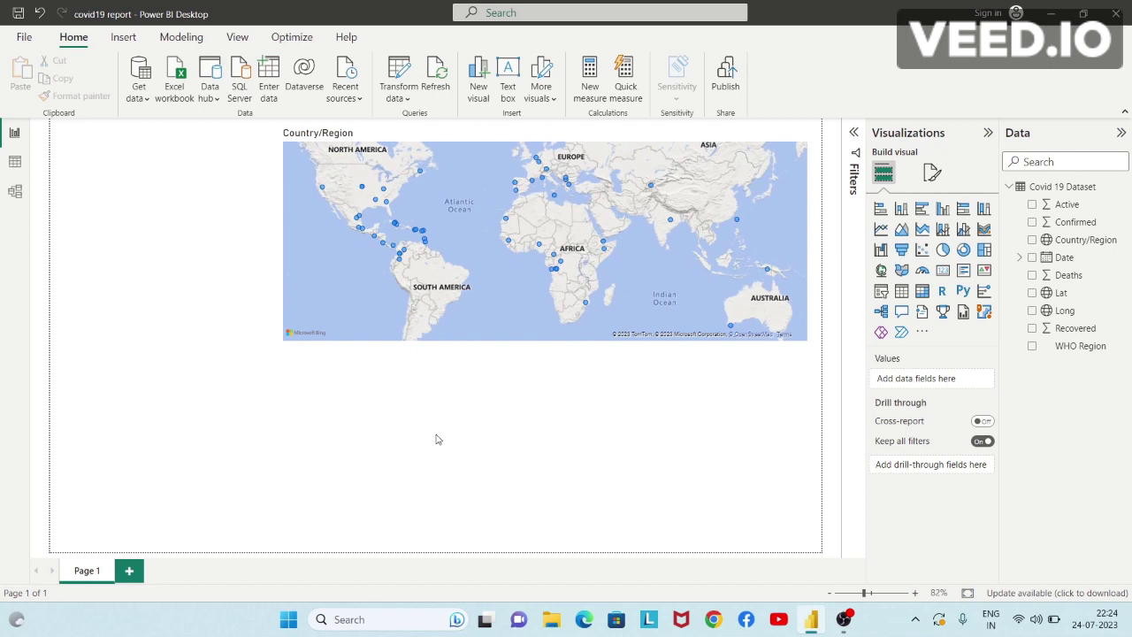
- Add a wide, short slicer at the top-left filtering Date from 22-01-2020 to 27-07-2020
click(881, 296)
drag(203, 450, 120, 208)
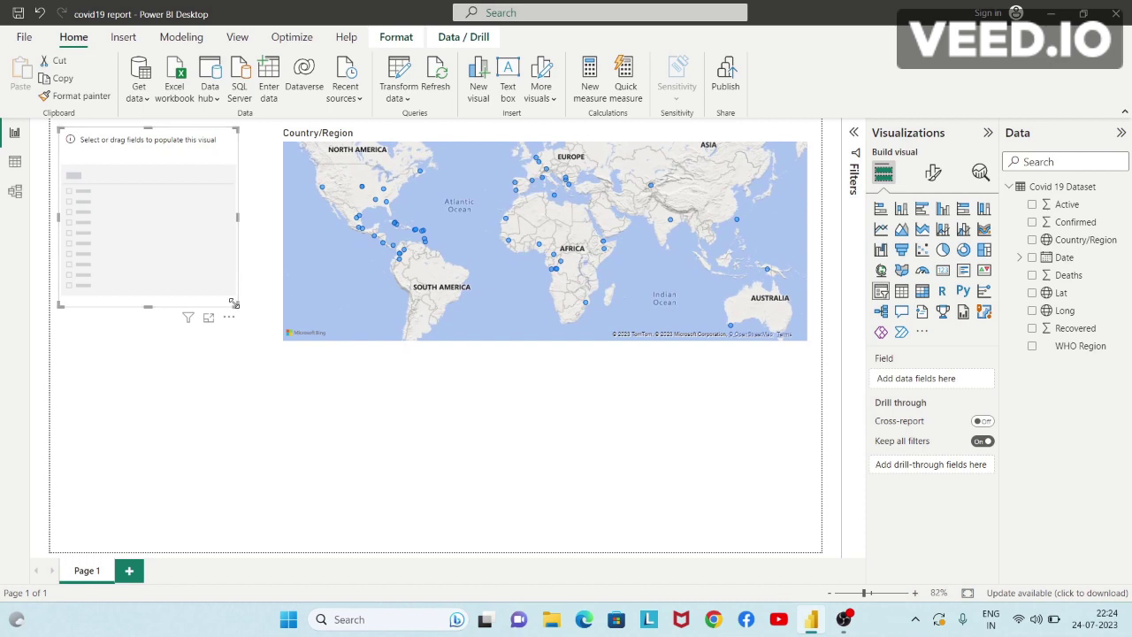
drag(234, 303, 264, 208)
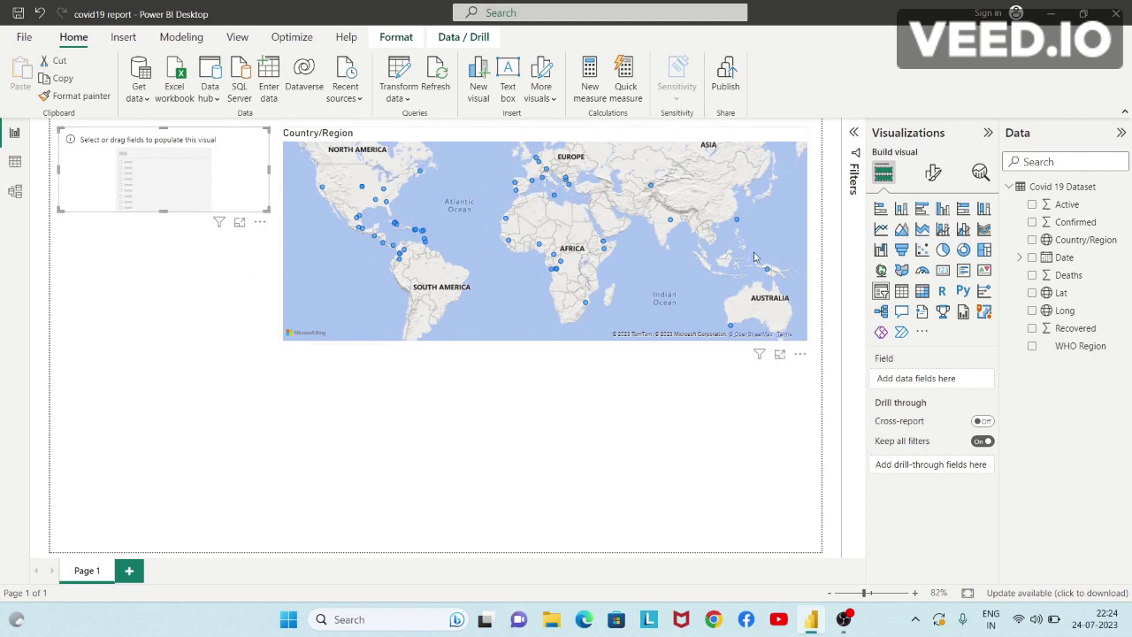
click(1032, 258)
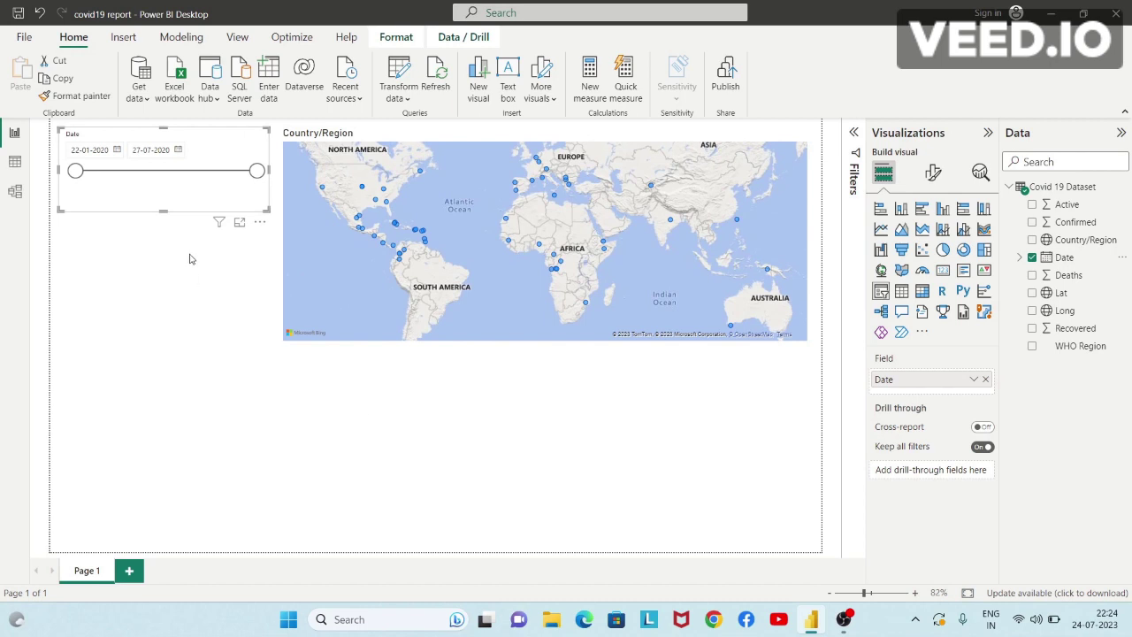
click(173, 313)
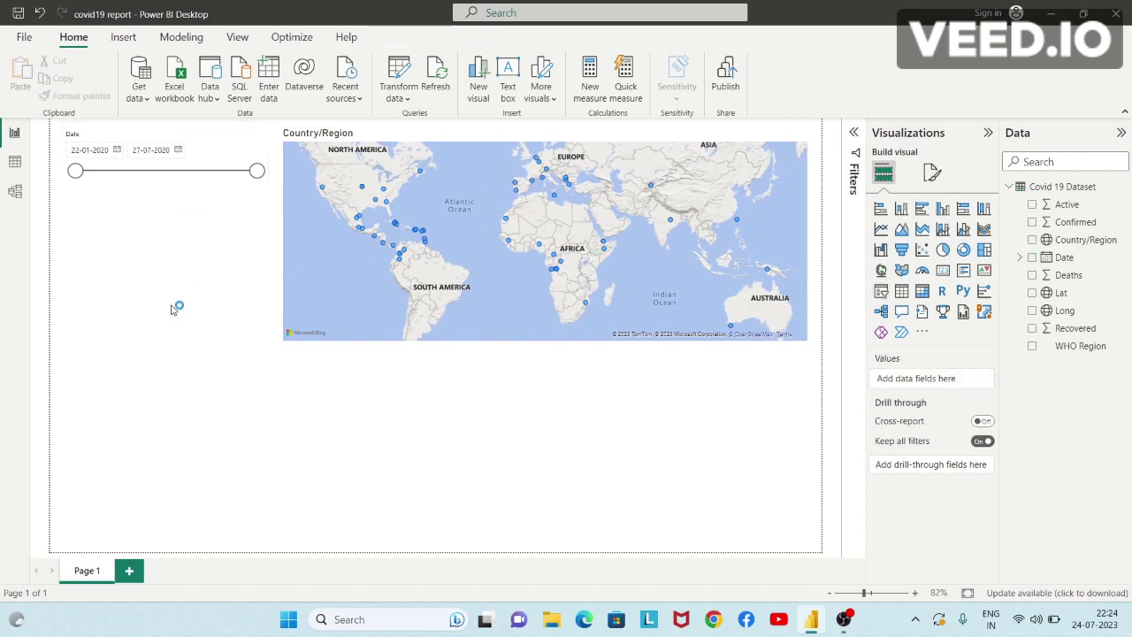
click(189, 203)
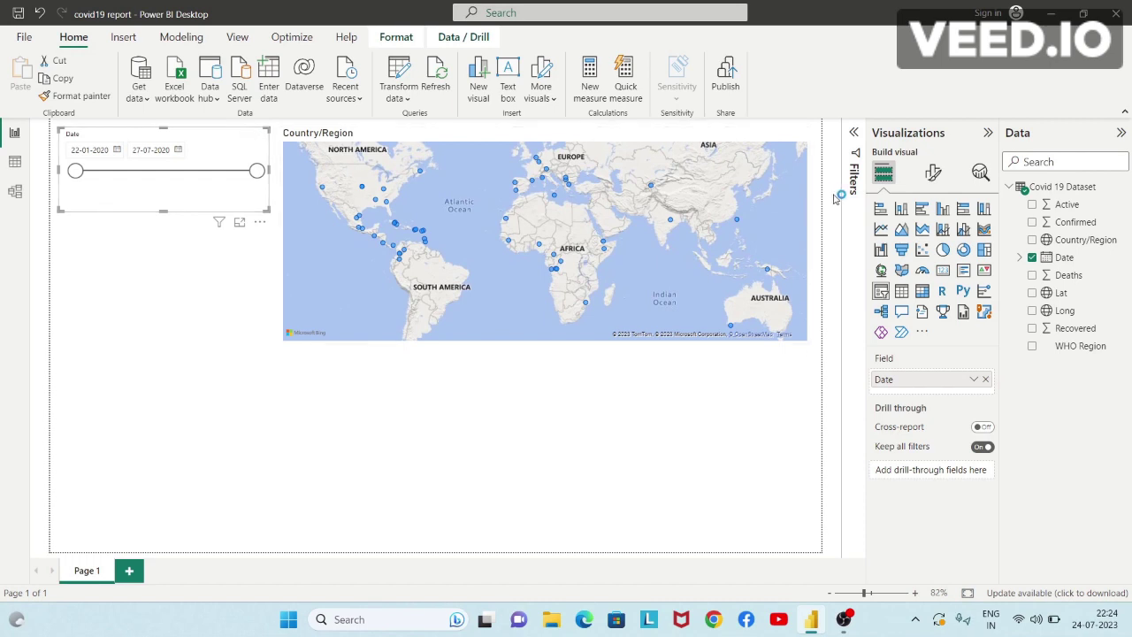
- Turn on the visual border for the Date slicer under General > Effects
click(938, 177)
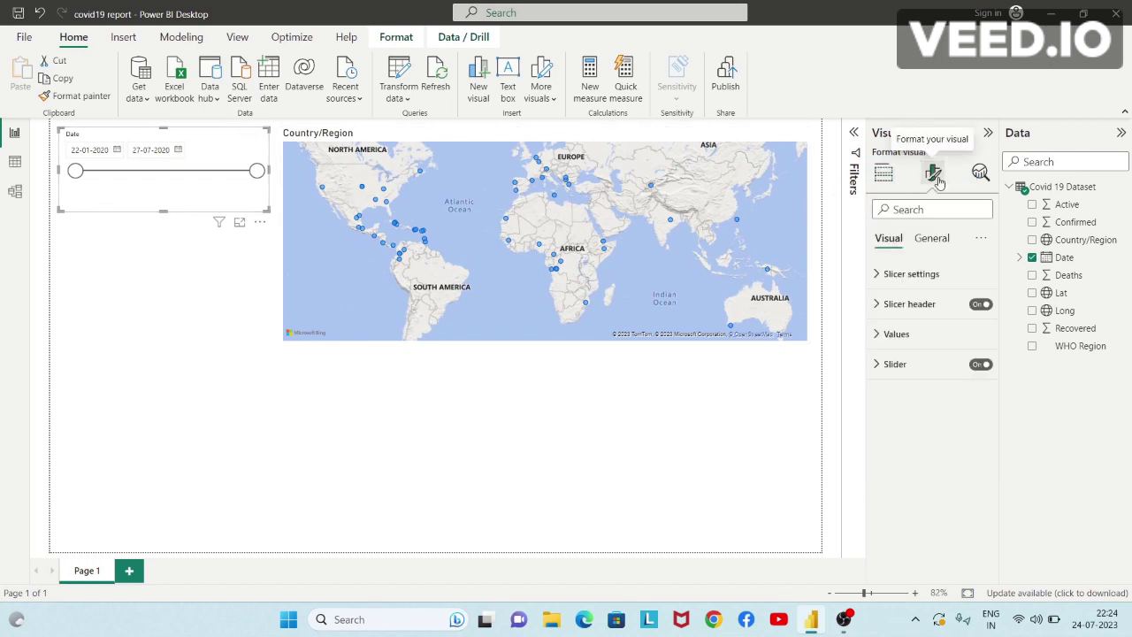
click(937, 243)
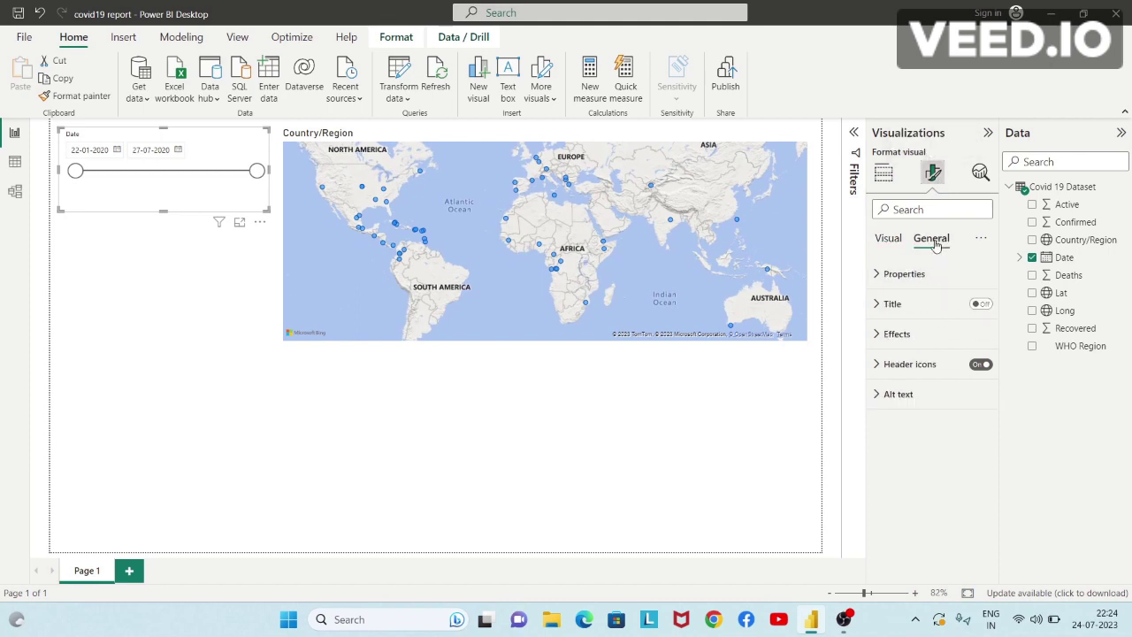
click(900, 334)
click(976, 491)
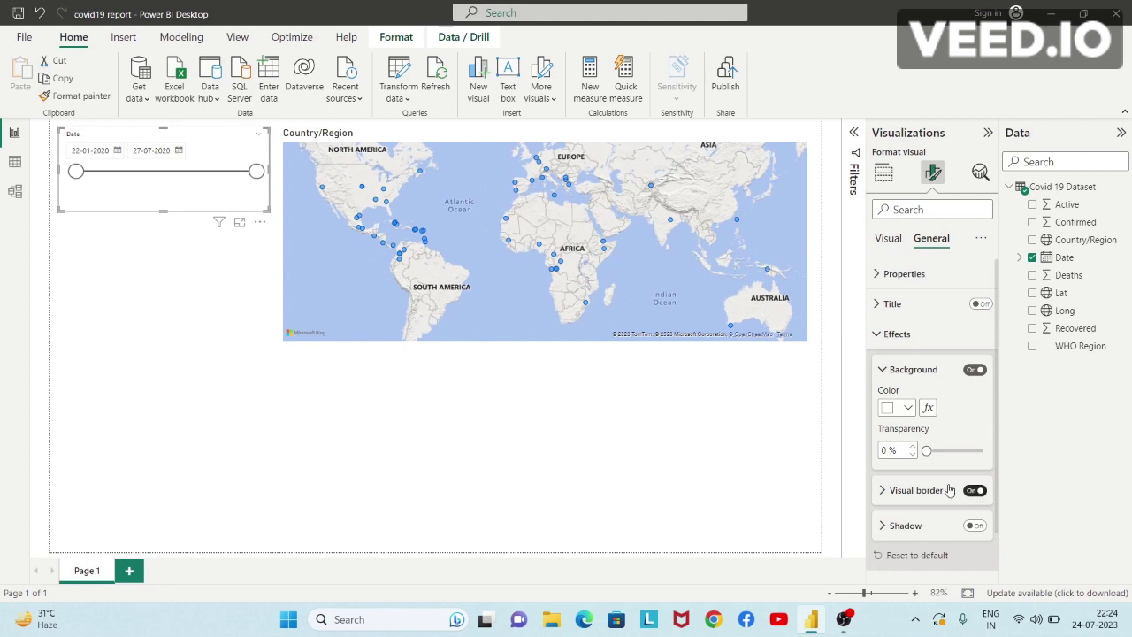
- Copy the Date slicer's border formatting onto the map with Format painter
click(188, 281)
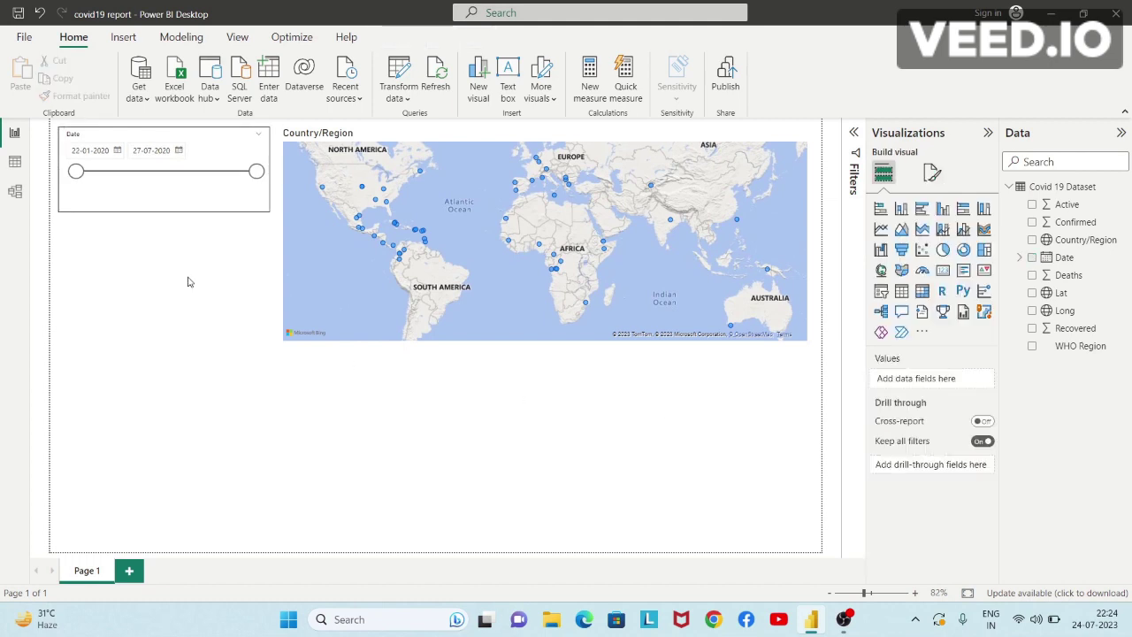
click(161, 205)
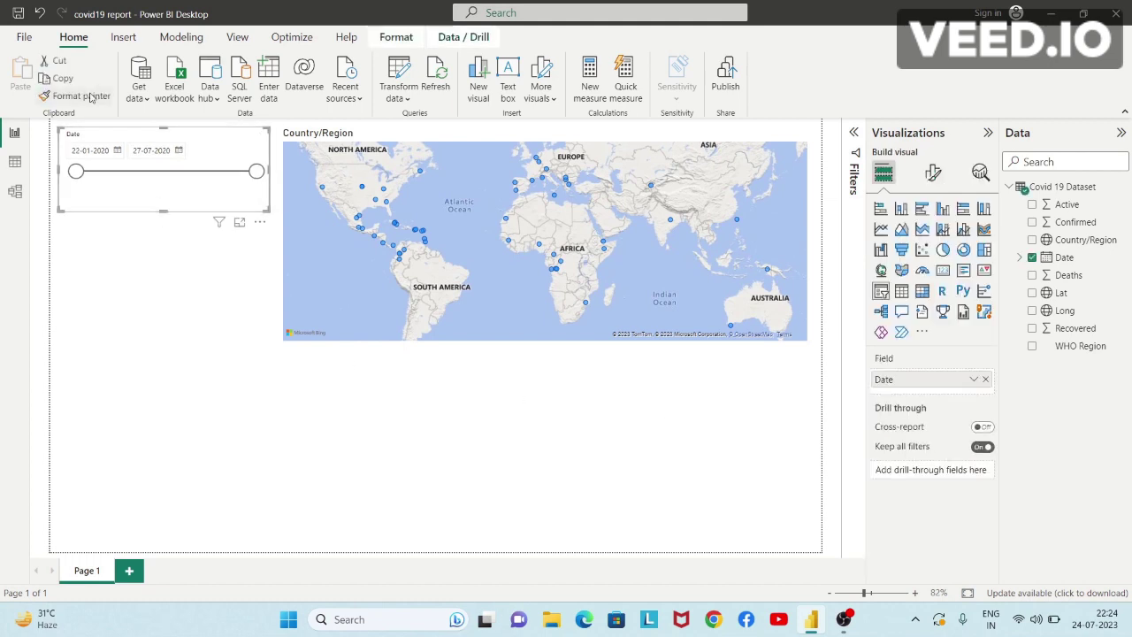
click(91, 97)
click(406, 131)
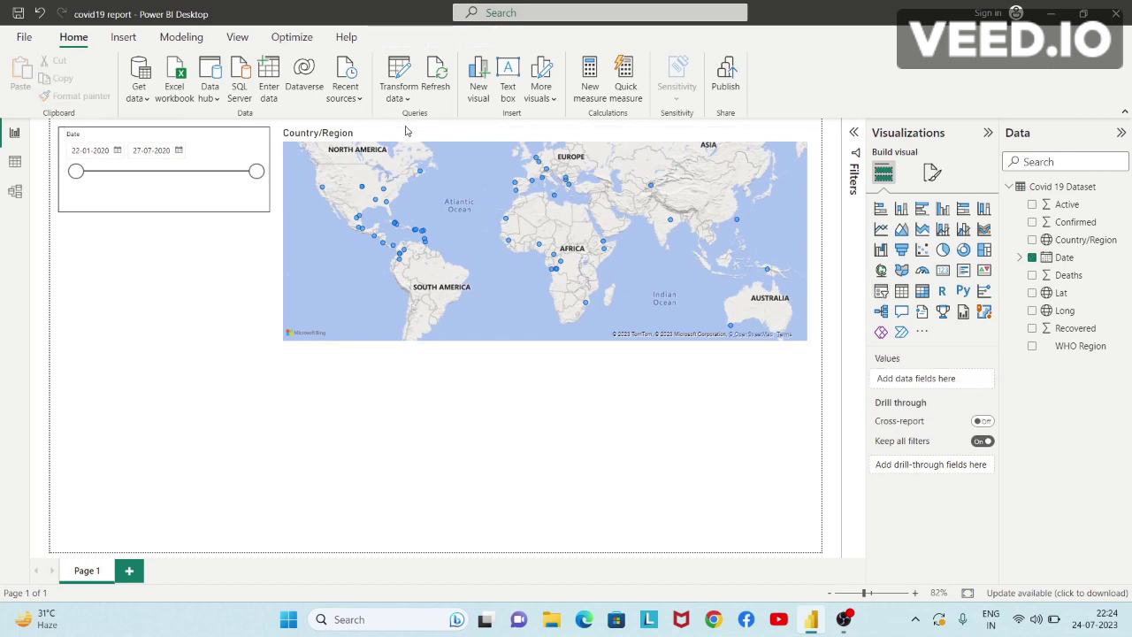
click(159, 199)
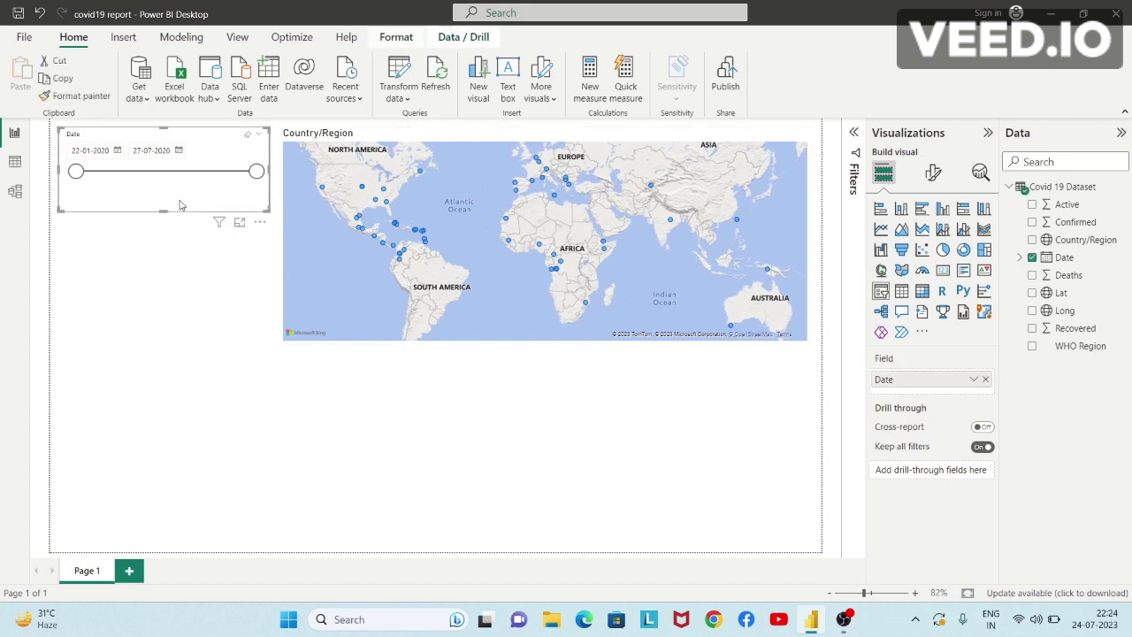
click(89, 99)
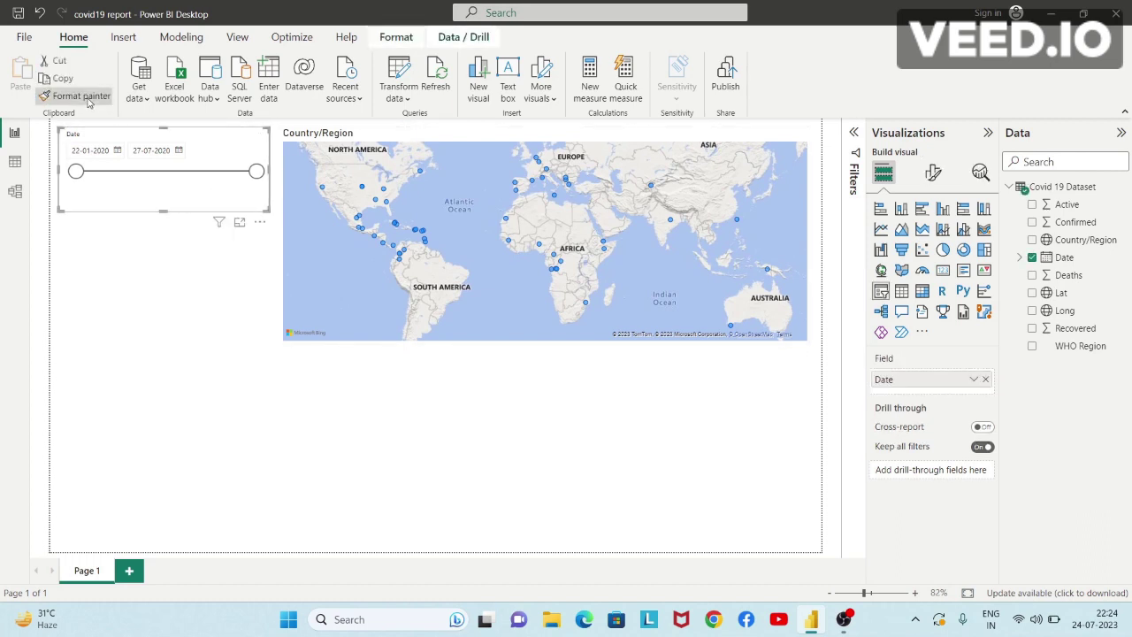
click(457, 241)
click(508, 474)
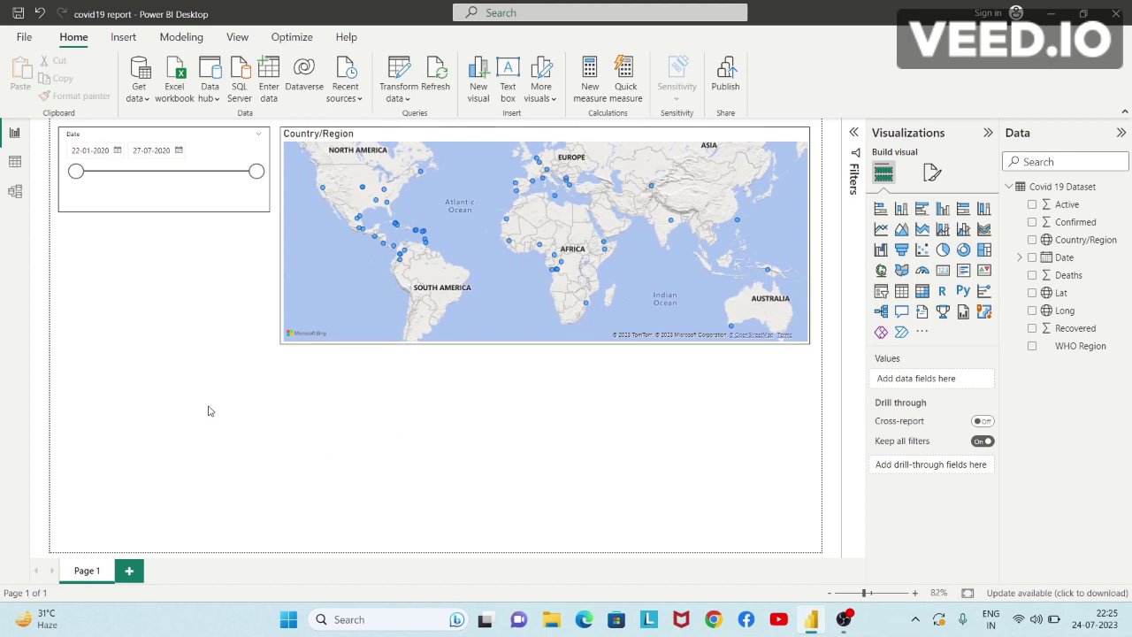
- Add a slicer listing WHO Region under the Date slicer, sized to the map's height
click(881, 296)
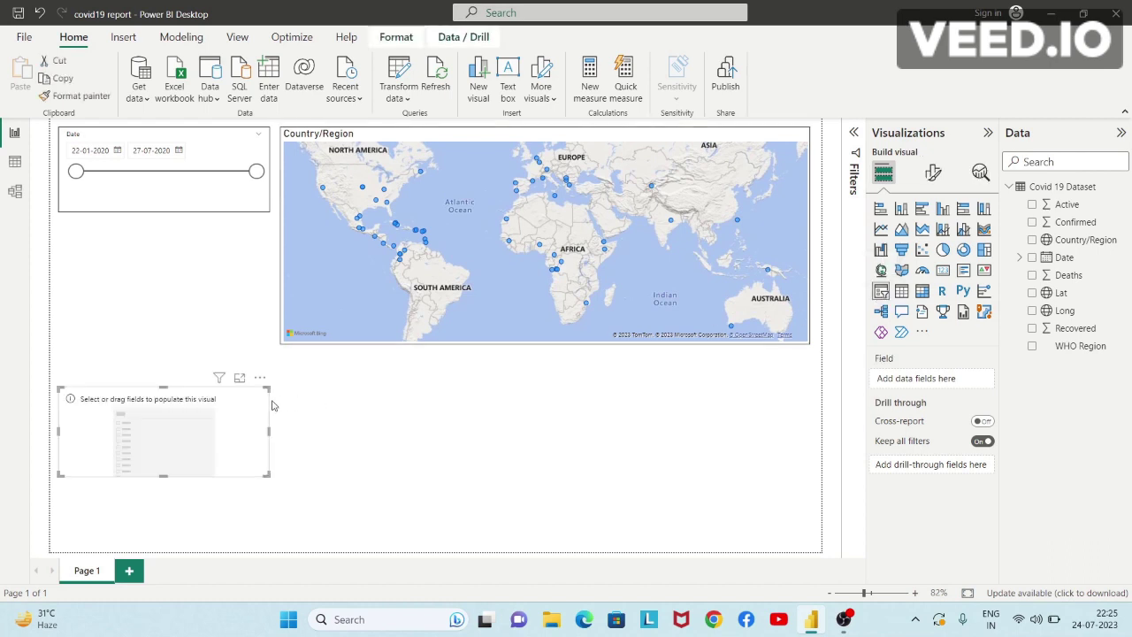
drag(220, 405, 214, 253)
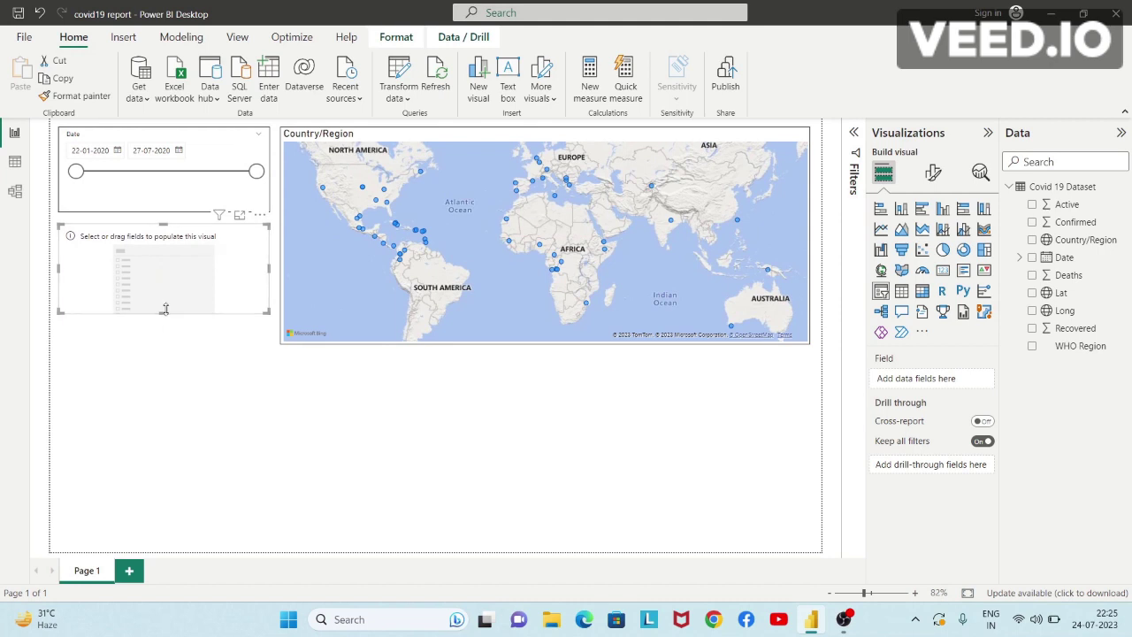
drag(163, 311, 155, 399)
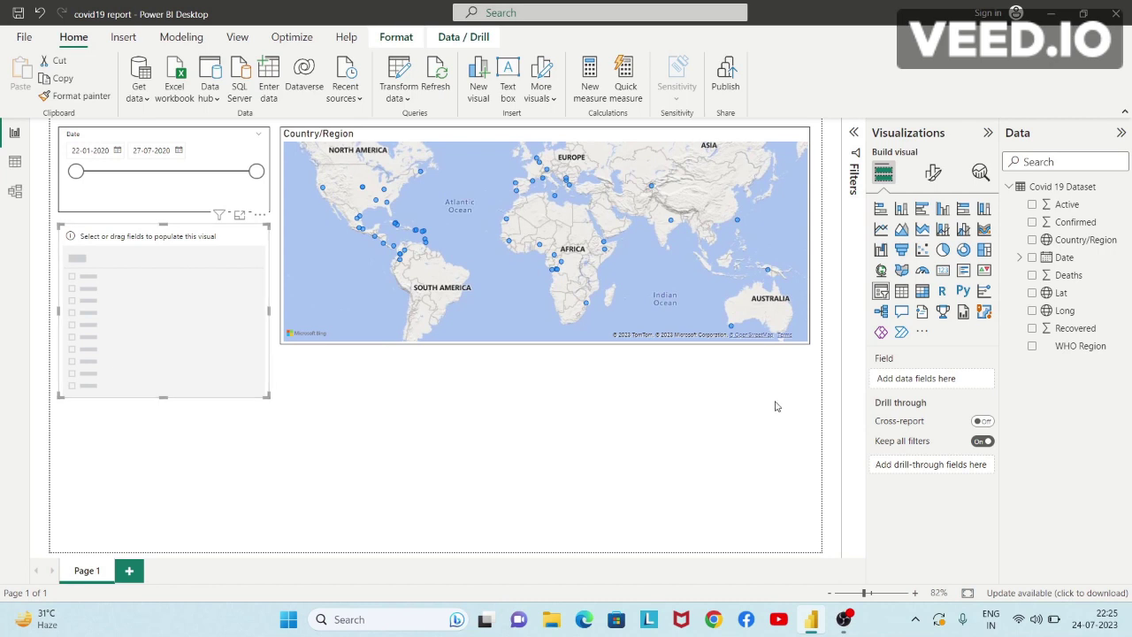
click(1032, 348)
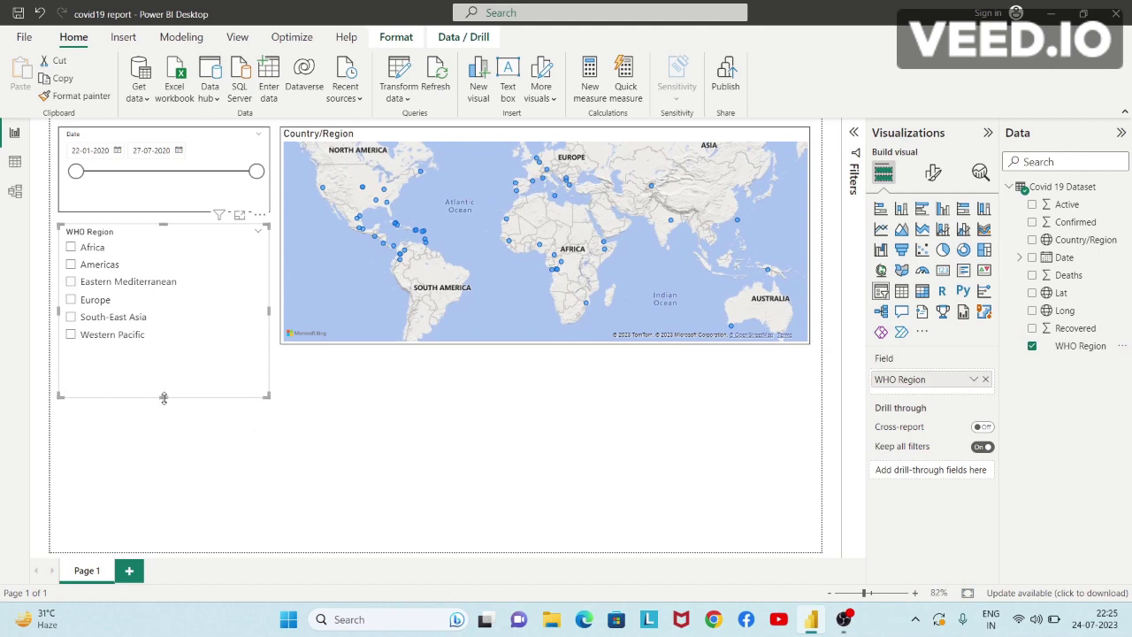
drag(163, 398, 172, 353)
click(253, 426)
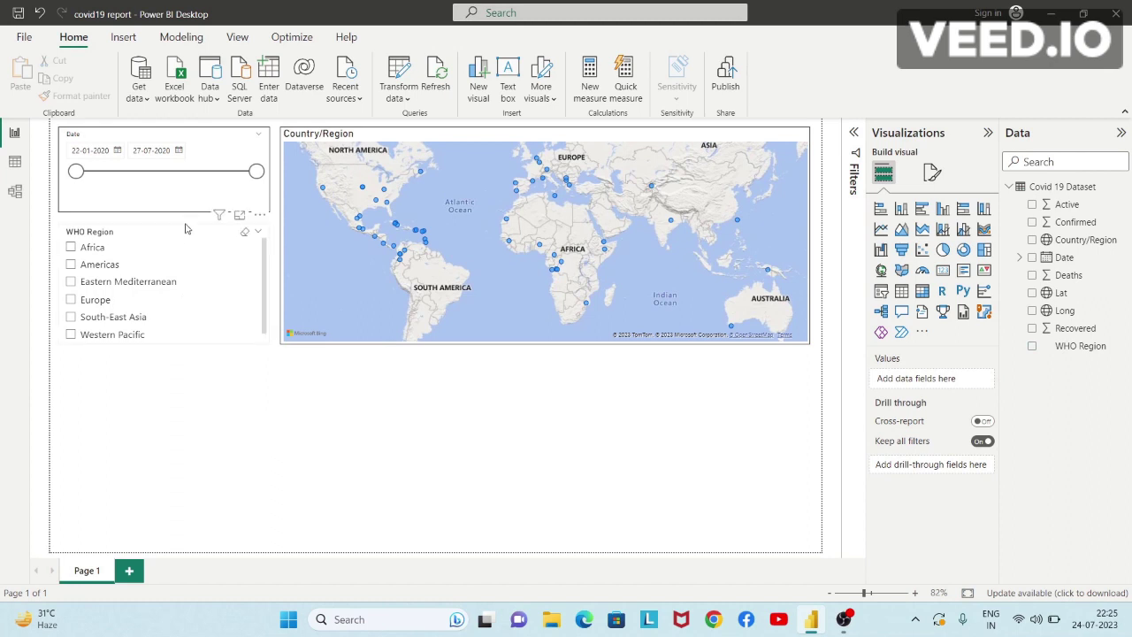
click(171, 198)
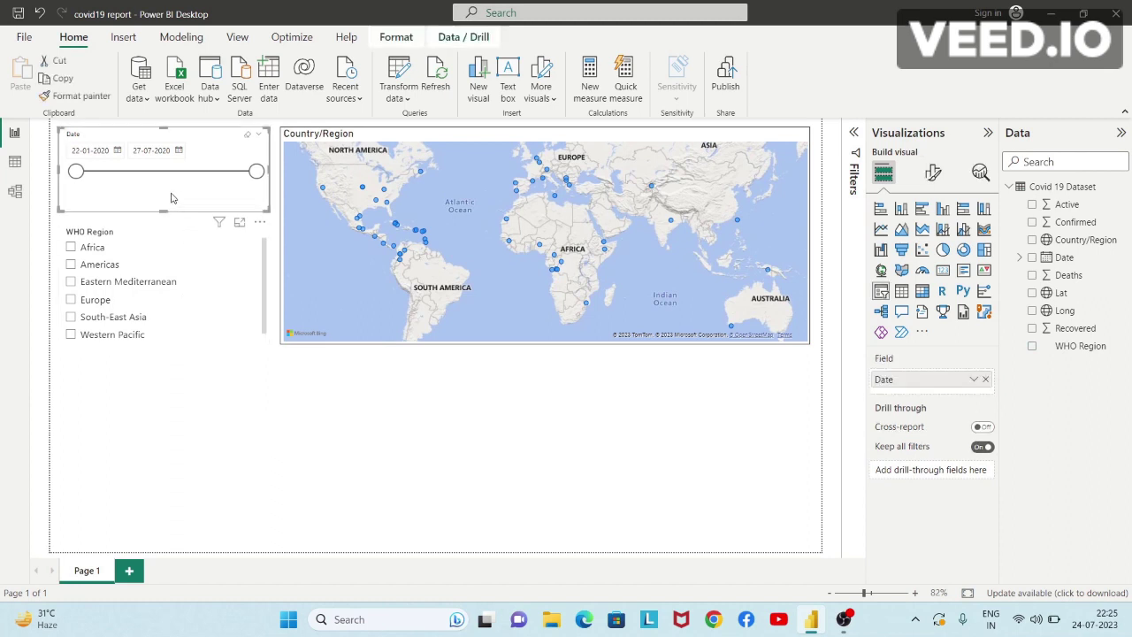
- Paint the Date slicer's border onto the WHO Region slicer and clear its Africa selection
click(85, 96)
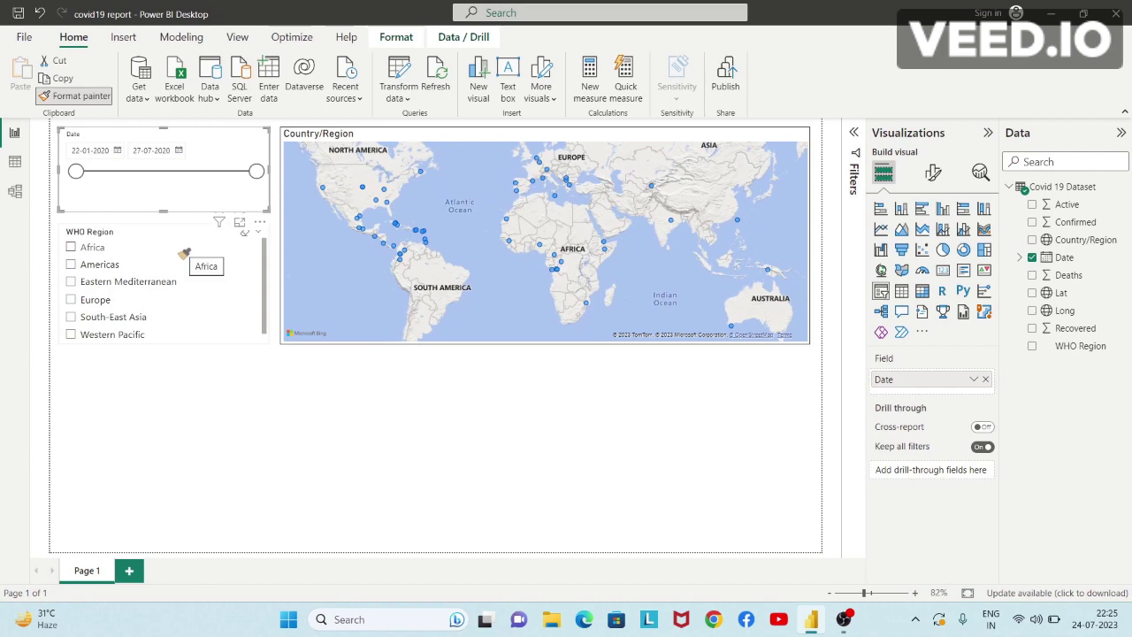
click(184, 254)
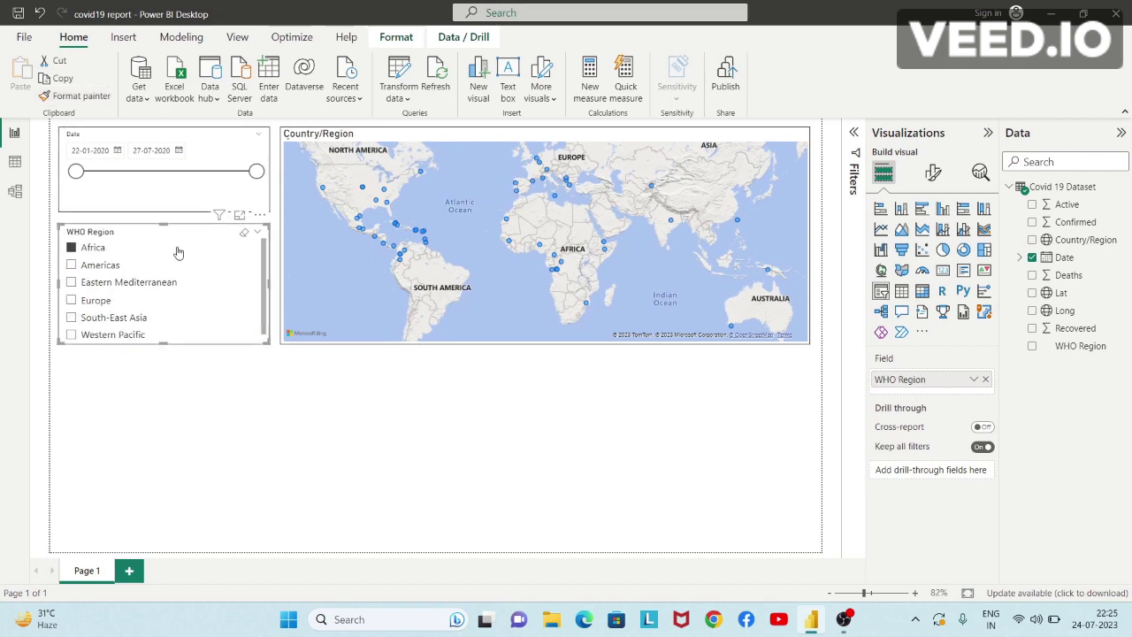
click(245, 235)
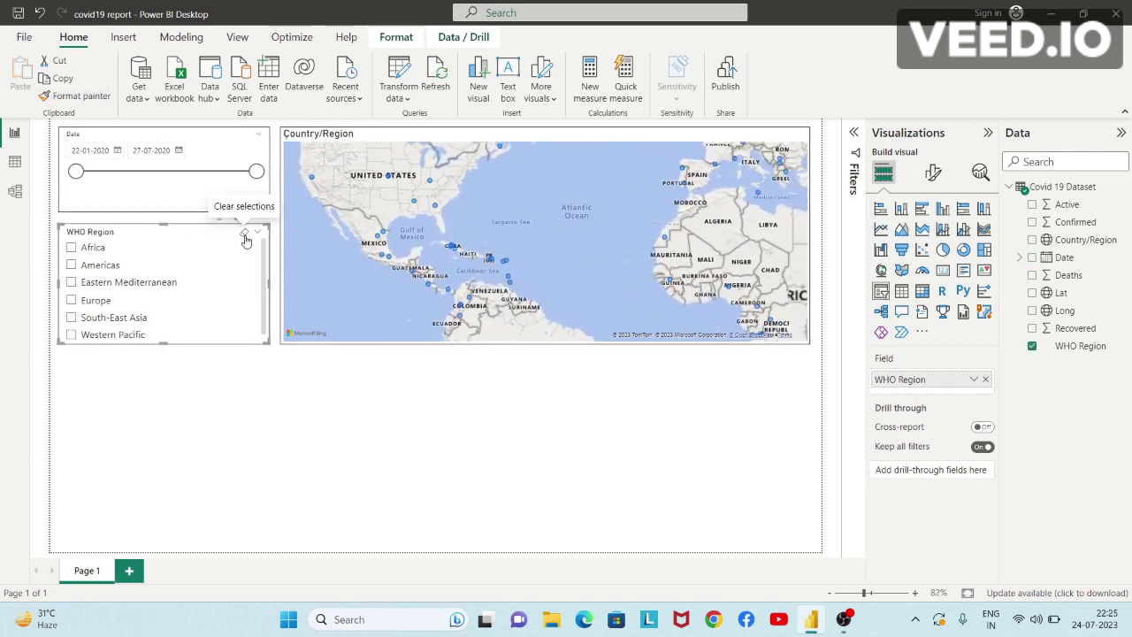
click(296, 428)
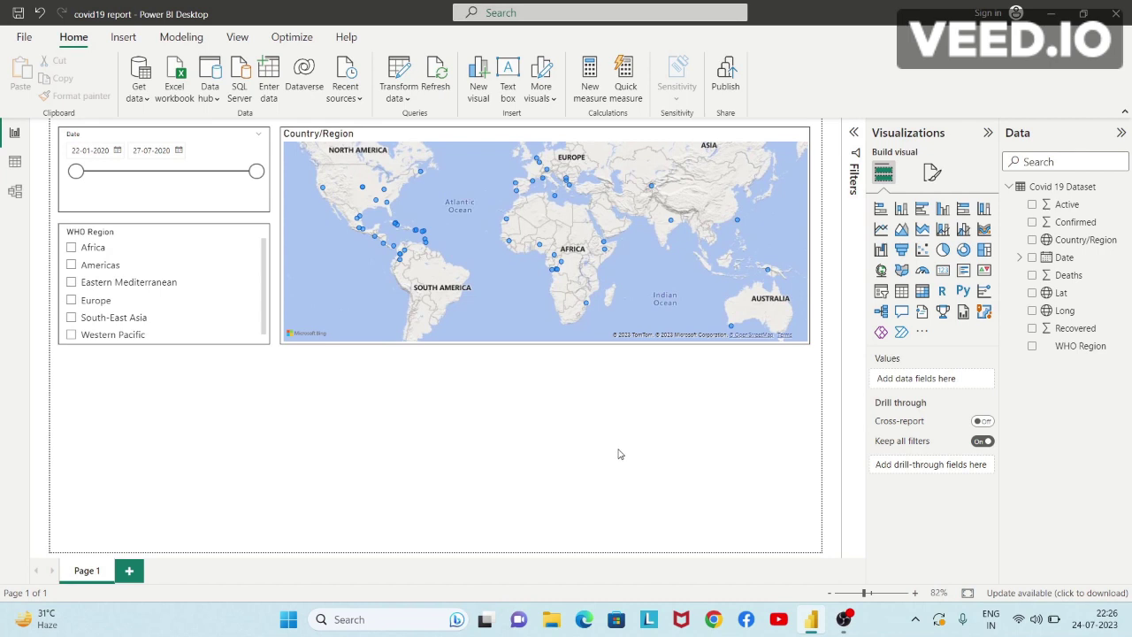
- Add a stacked bar chart below the region slicer, resize it, and plot Sum of Active
click(889, 213)
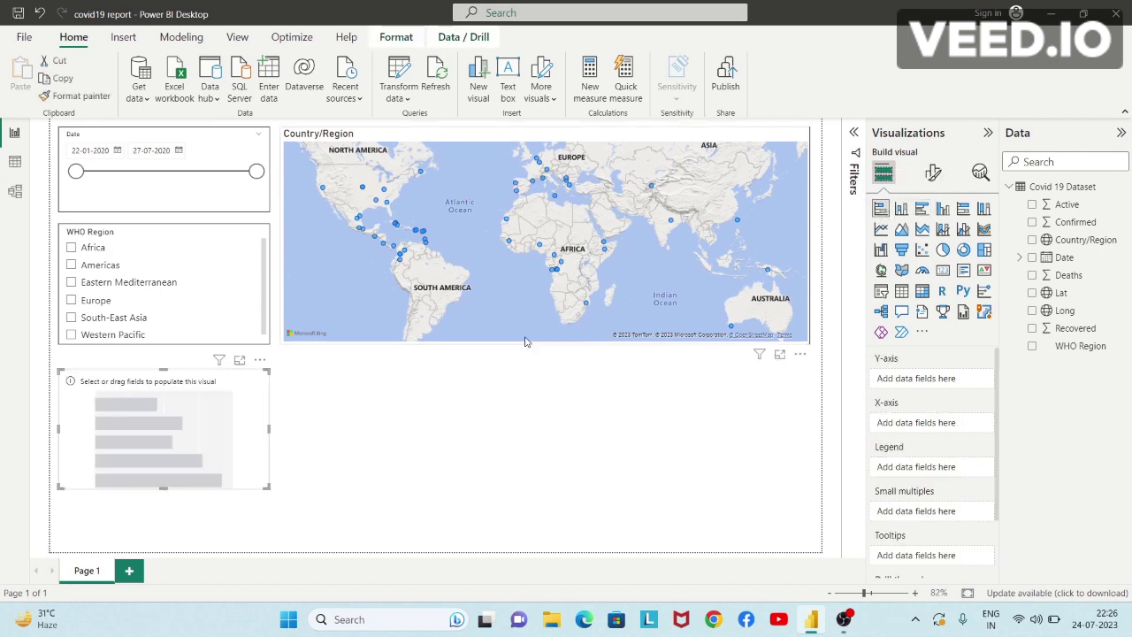
drag(207, 449, 206, 440)
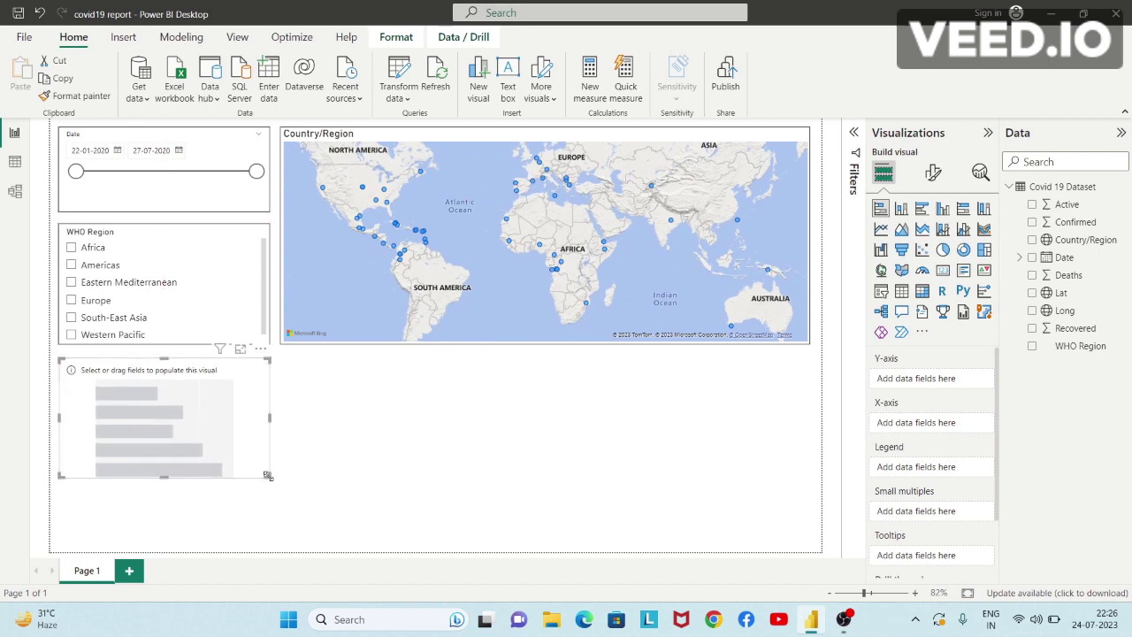
drag(267, 475, 265, 537)
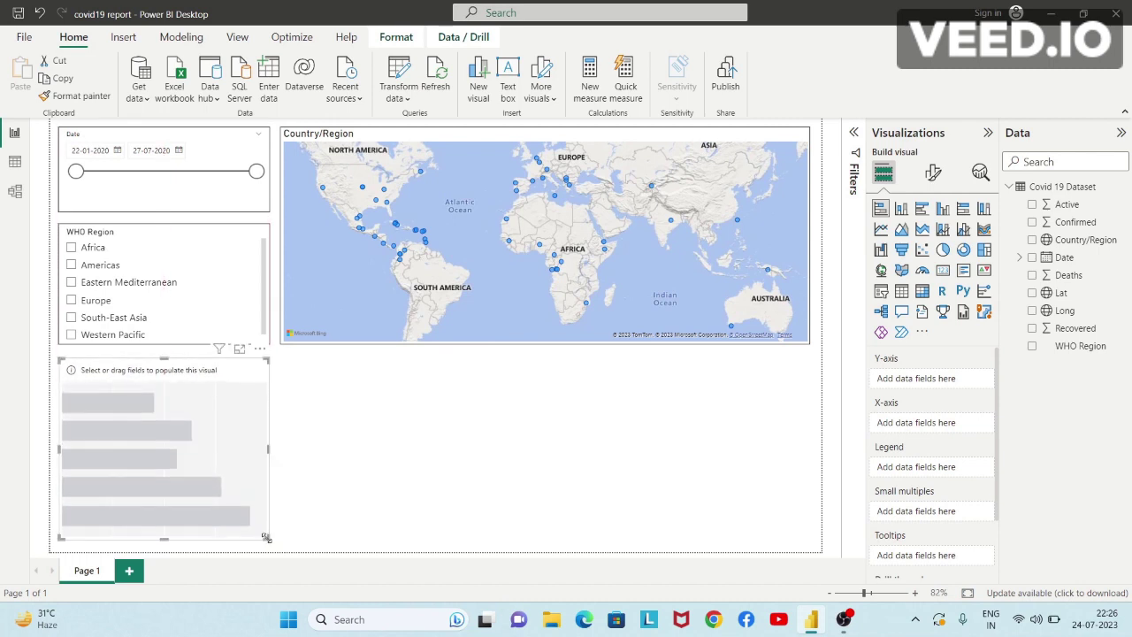
drag(268, 450, 256, 450)
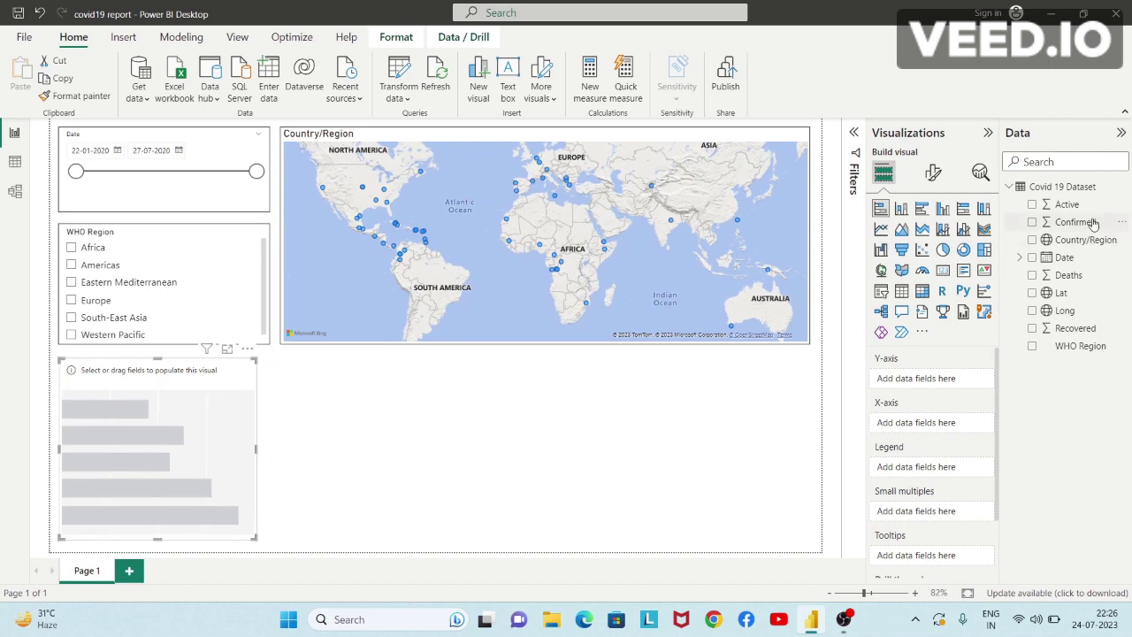
click(1052, 206)
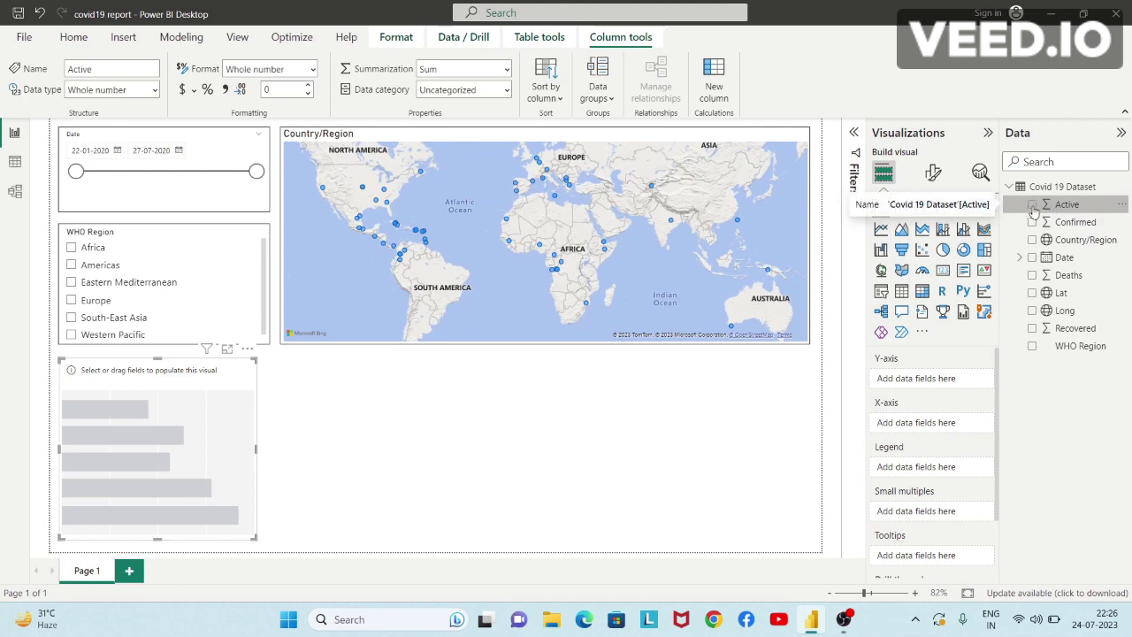
click(1032, 205)
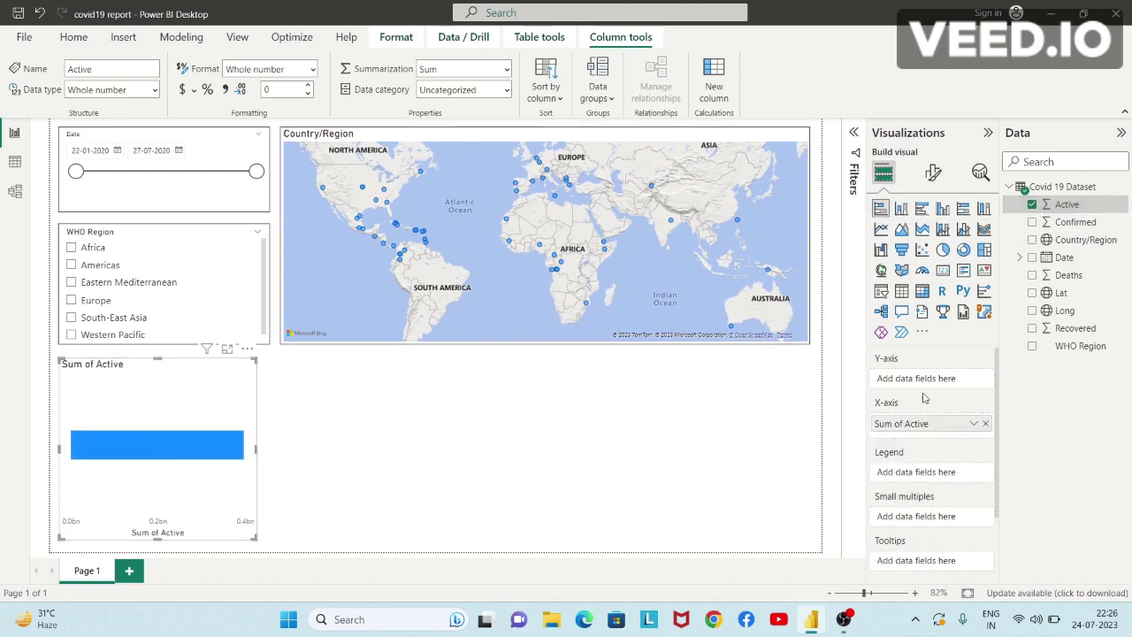
double_click(934, 428)
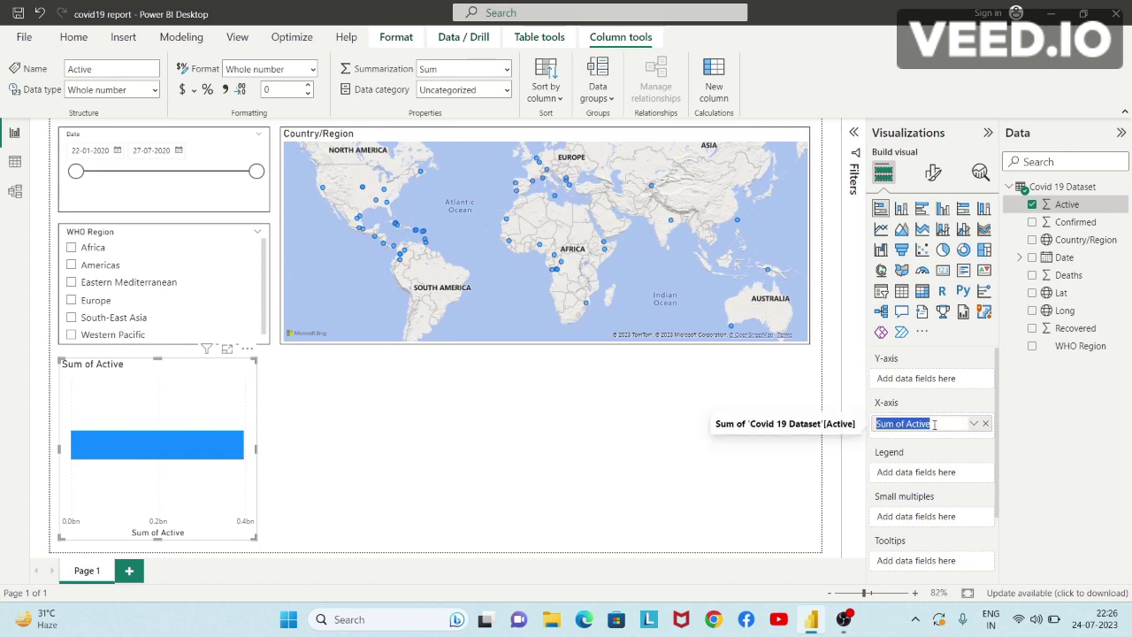
- Rename the chart's Sum of Active field to Active Cases
key(BackSpace)
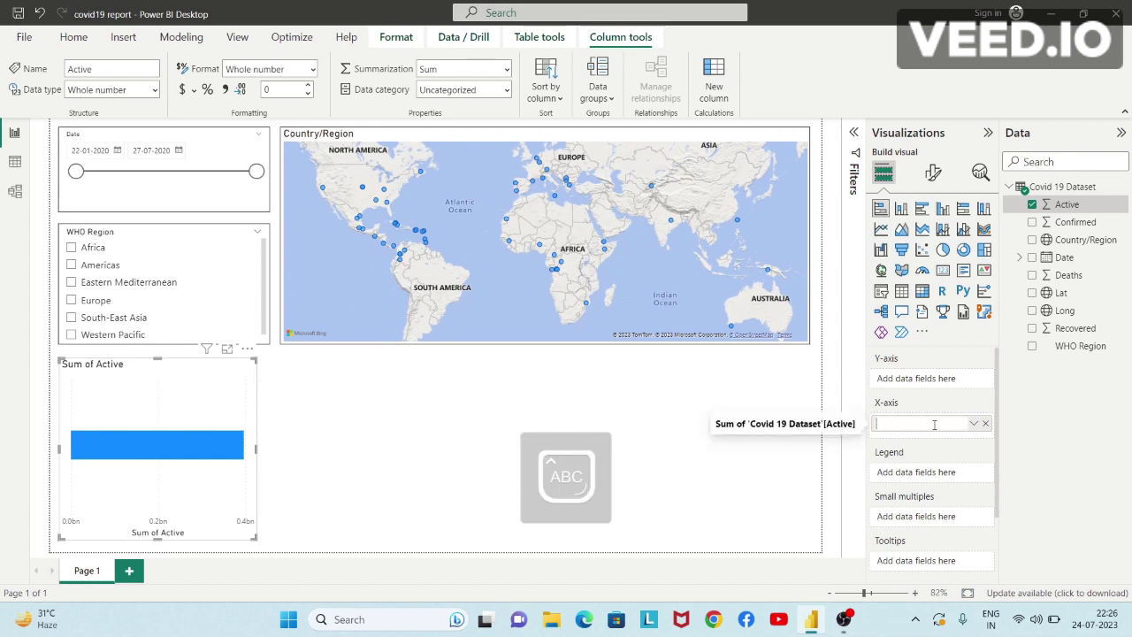
text(Active Cases)
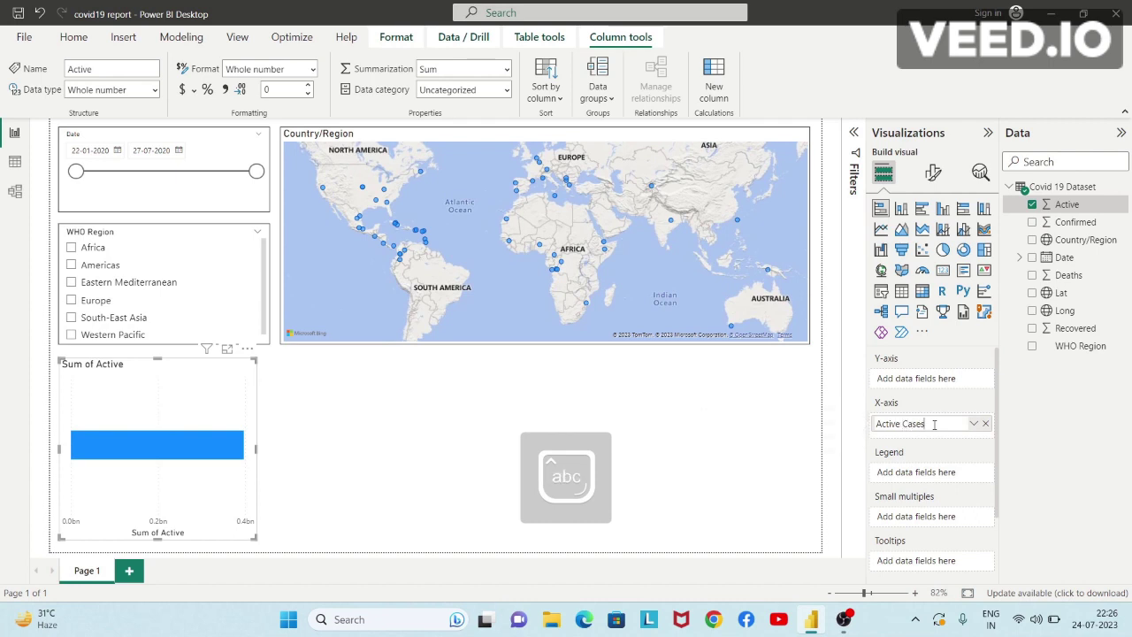
key(Return)
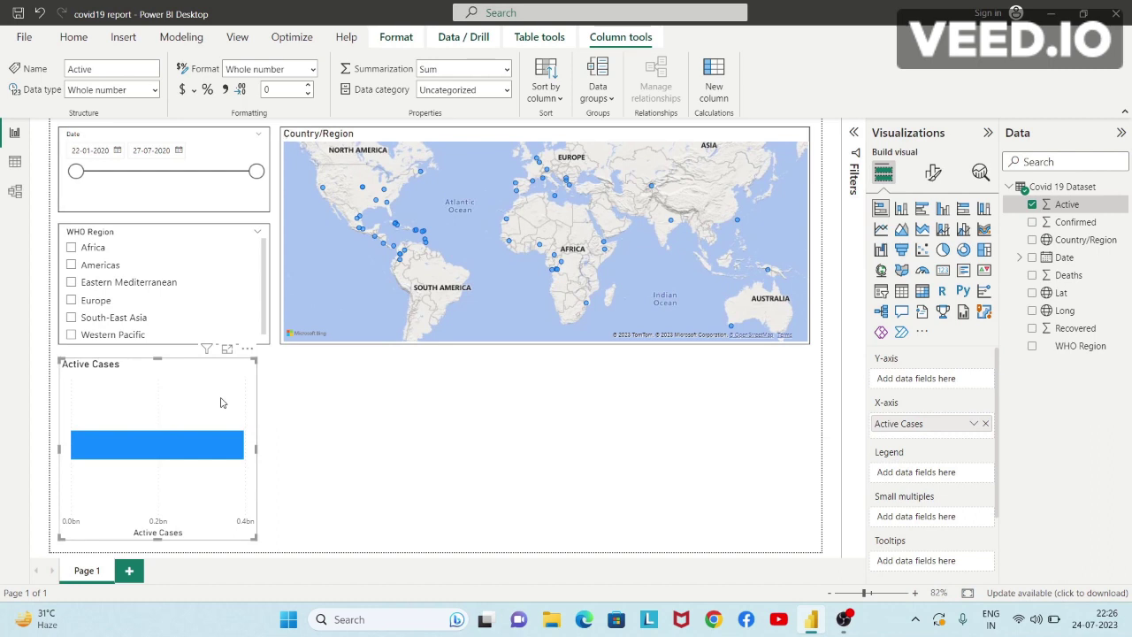
- Hide the X-axis and its title, show data labels, and filter to South-East Asia
click(930, 174)
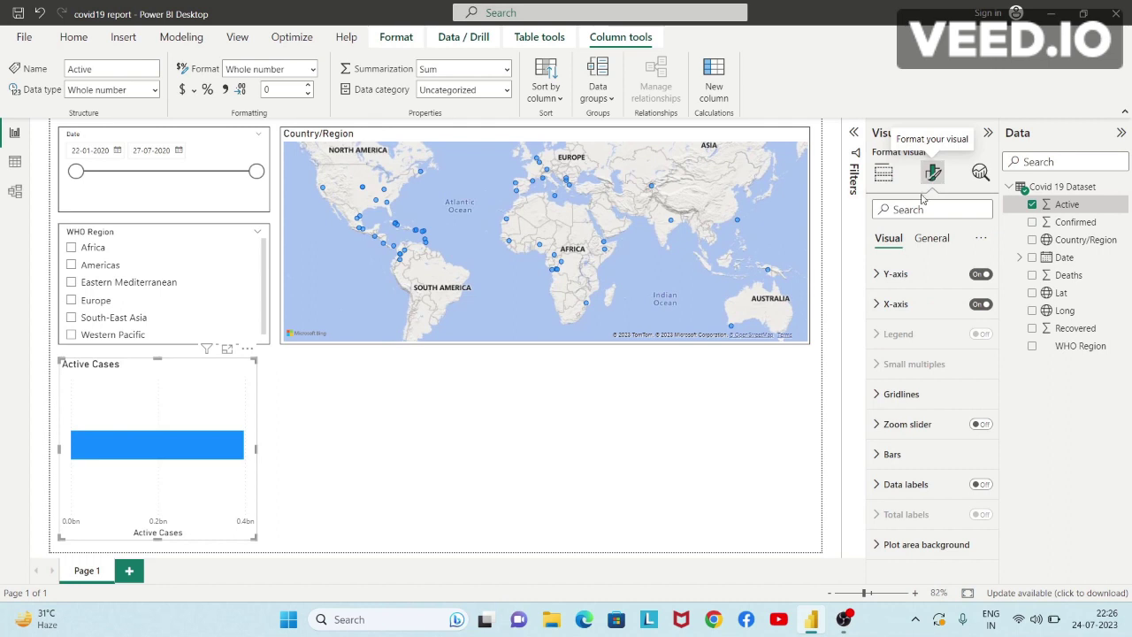
click(980, 304)
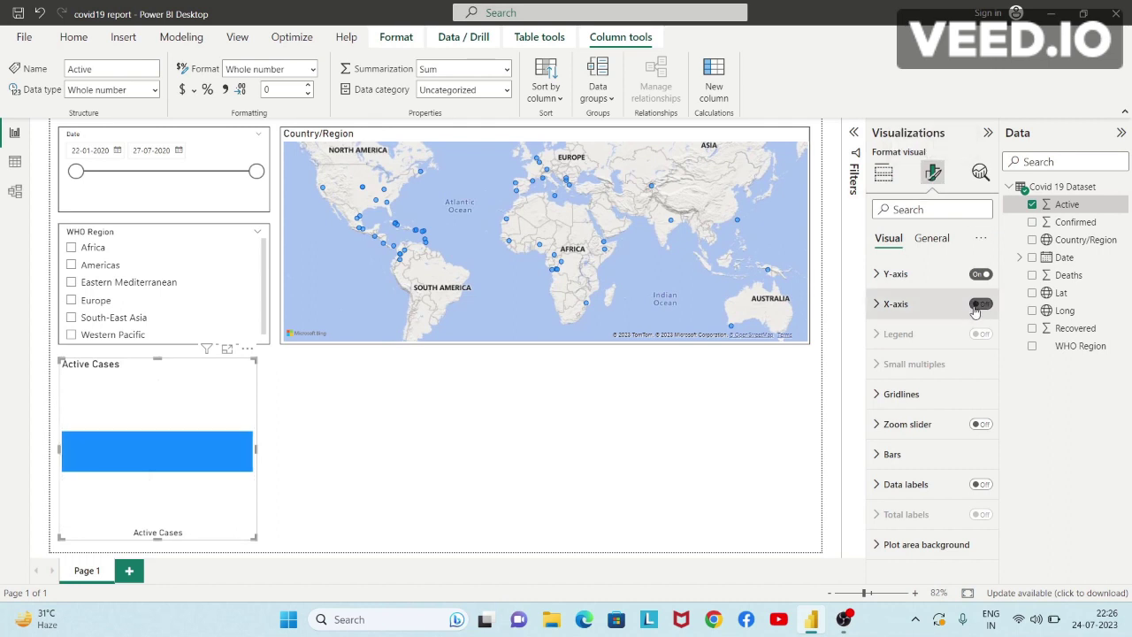
click(941, 304)
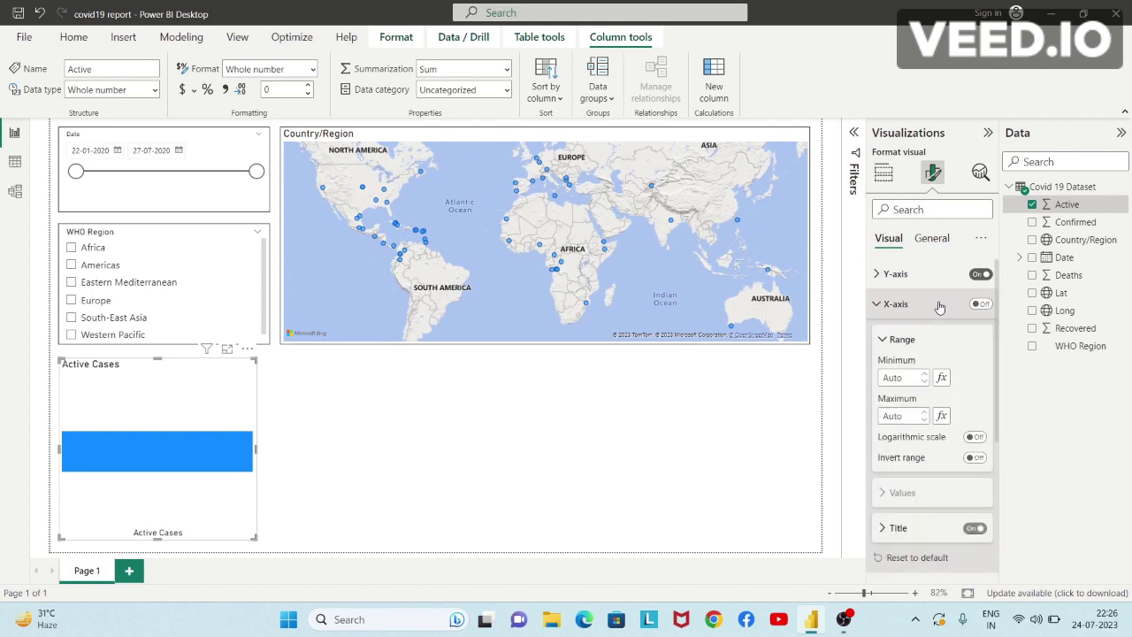
click(973, 528)
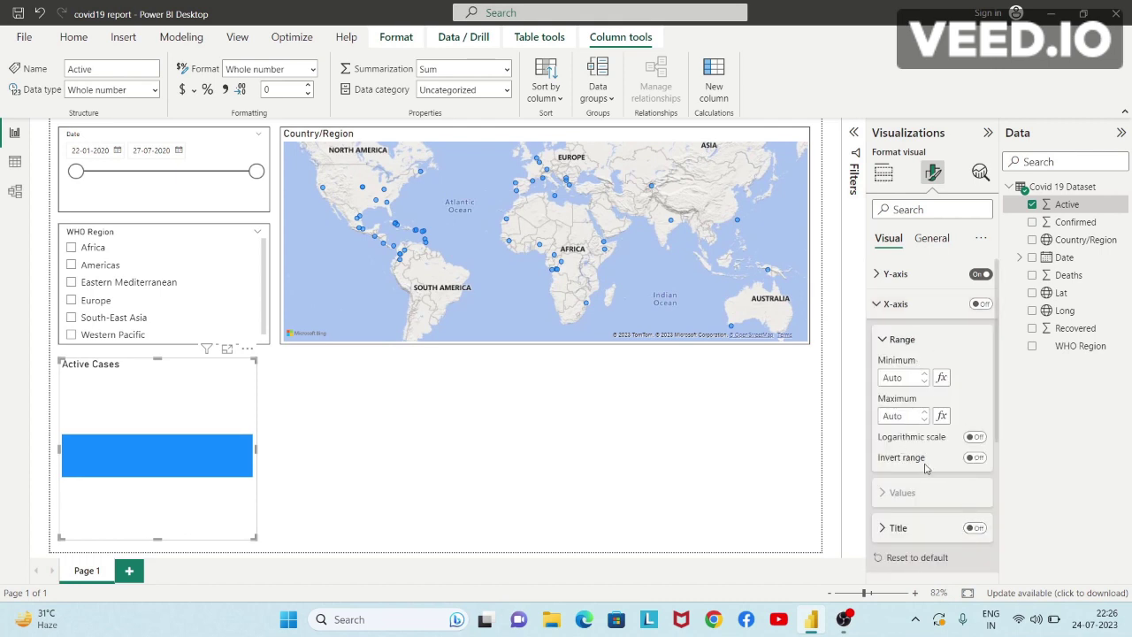
scroll(924, 469, down, 5)
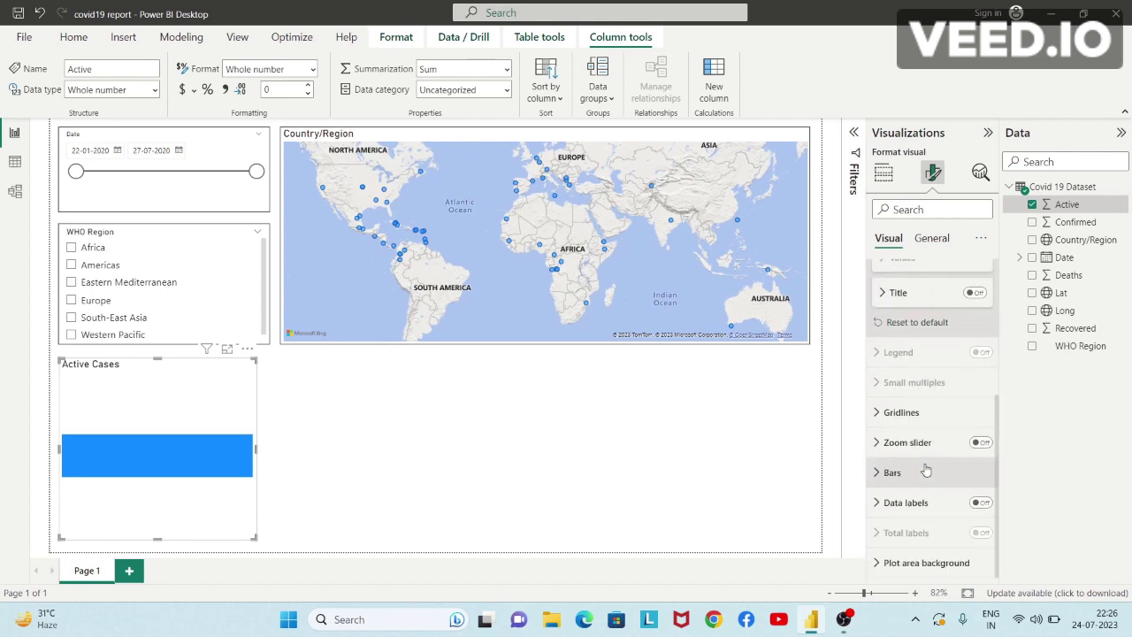
click(983, 504)
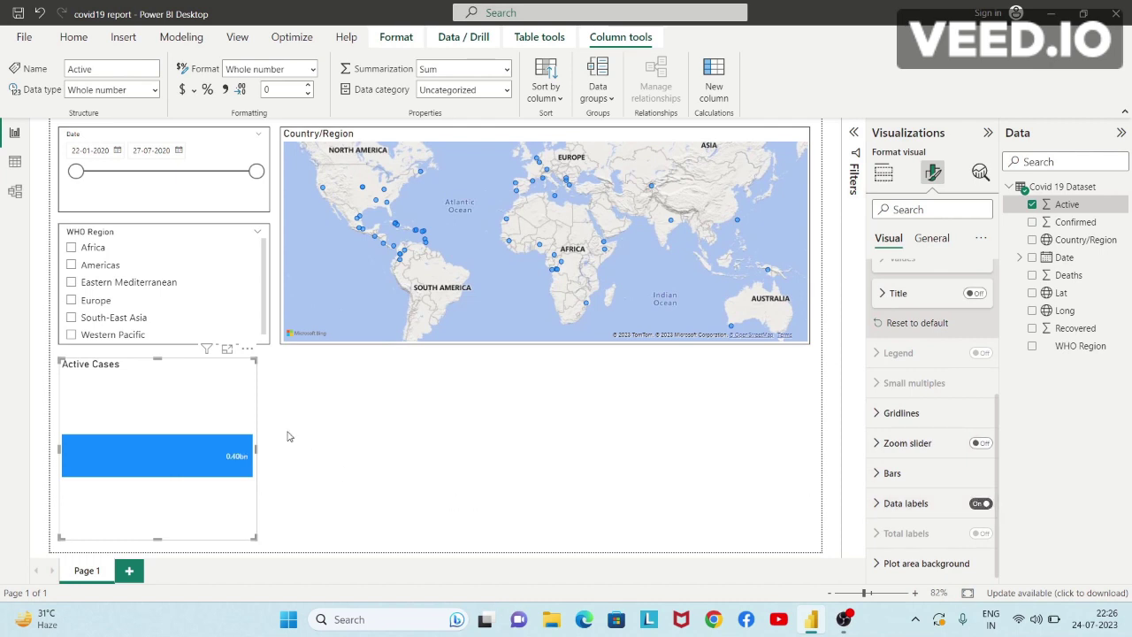
click(114, 324)
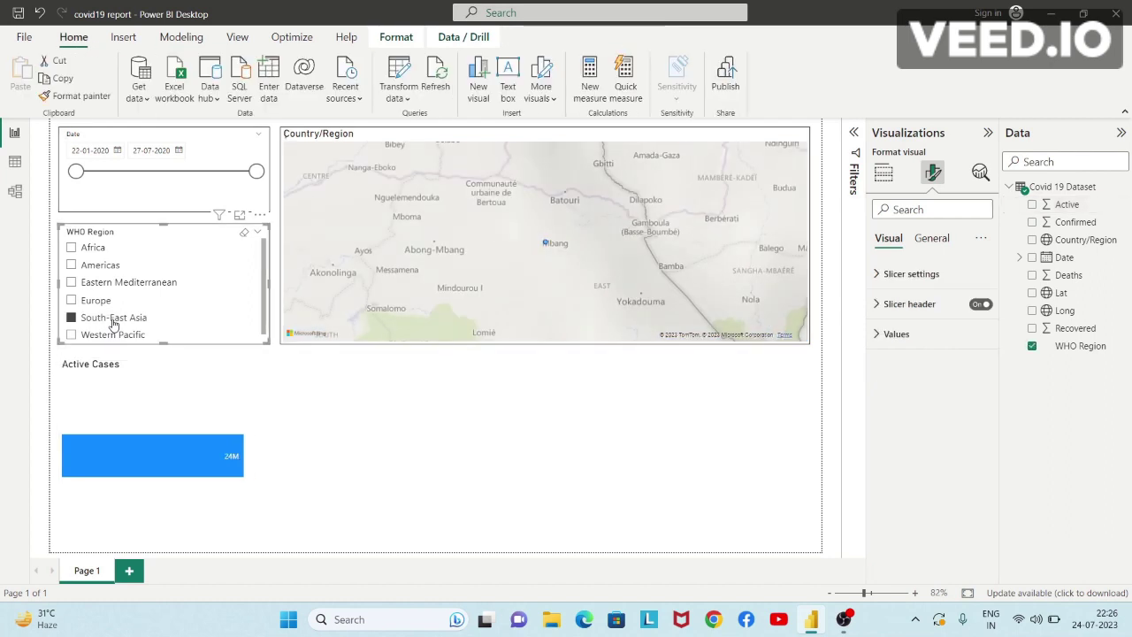
- Clear the South-East Asia filter, test the Date slider, and select the WHO Region slicer
click(114, 321)
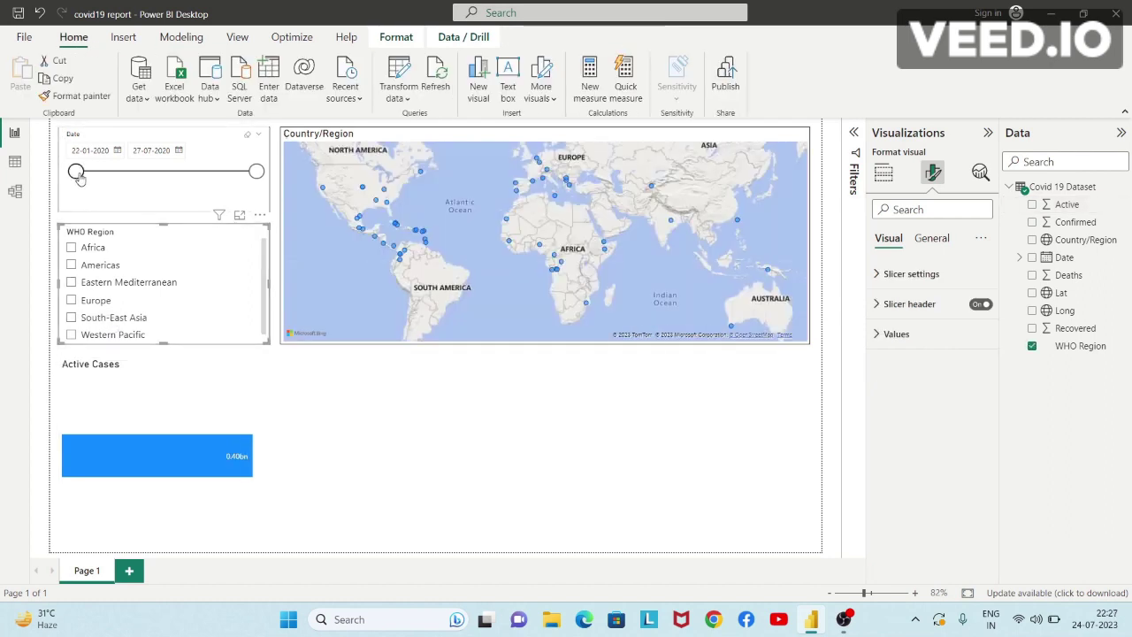
mouse_move(77, 175)
mouse_down()
mouse_move(215, 175)
mouse_move(76, 174)
mouse_up()
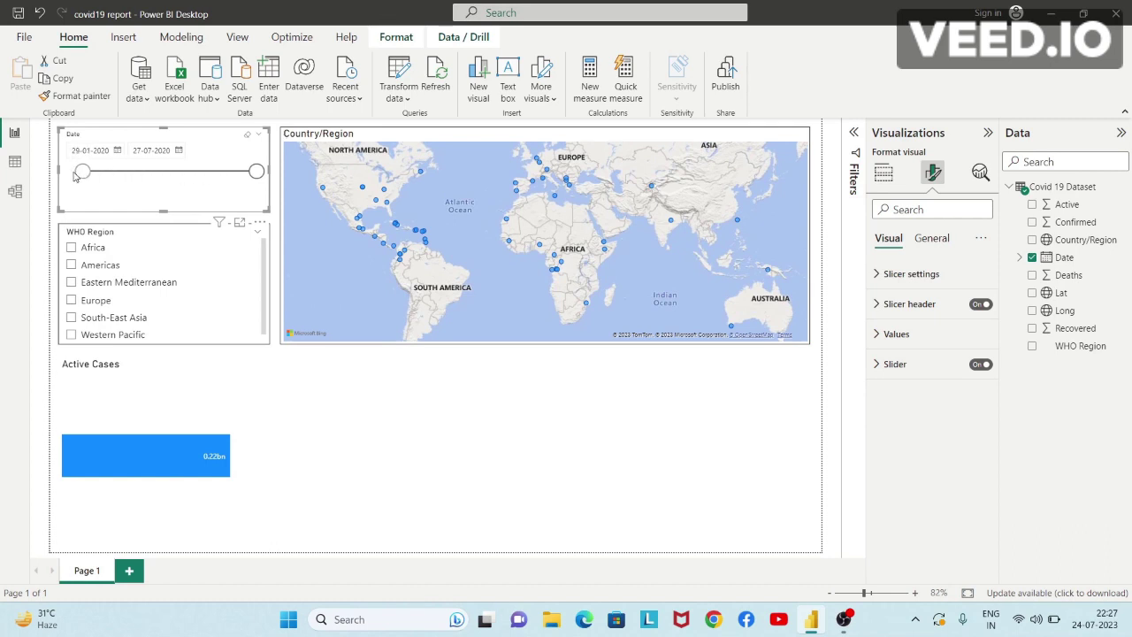
click(179, 402)
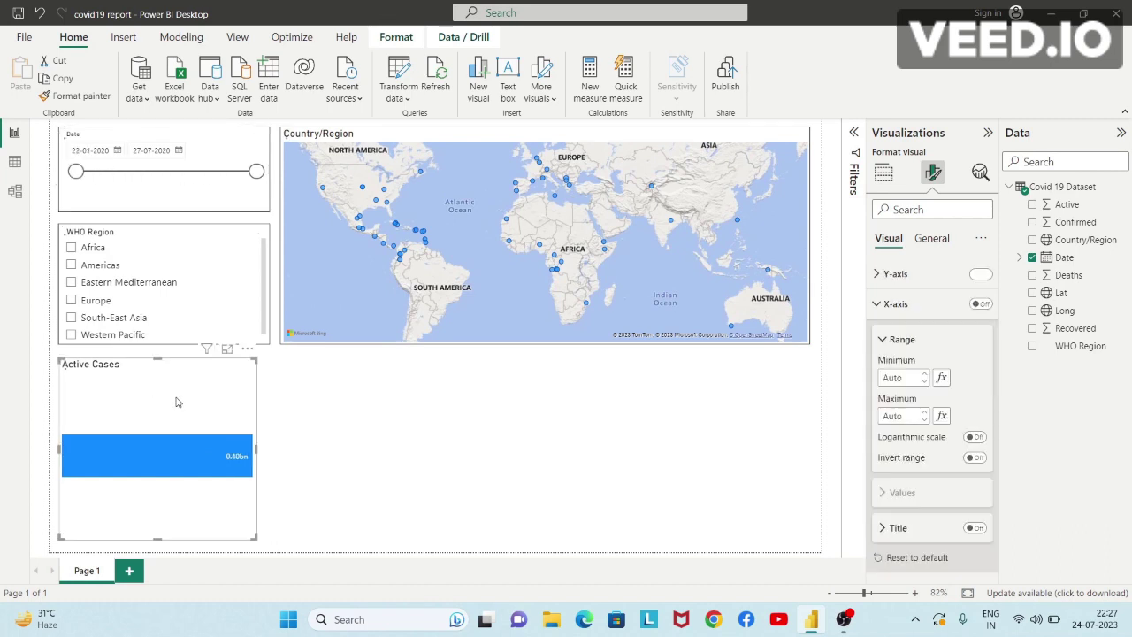
click(187, 239)
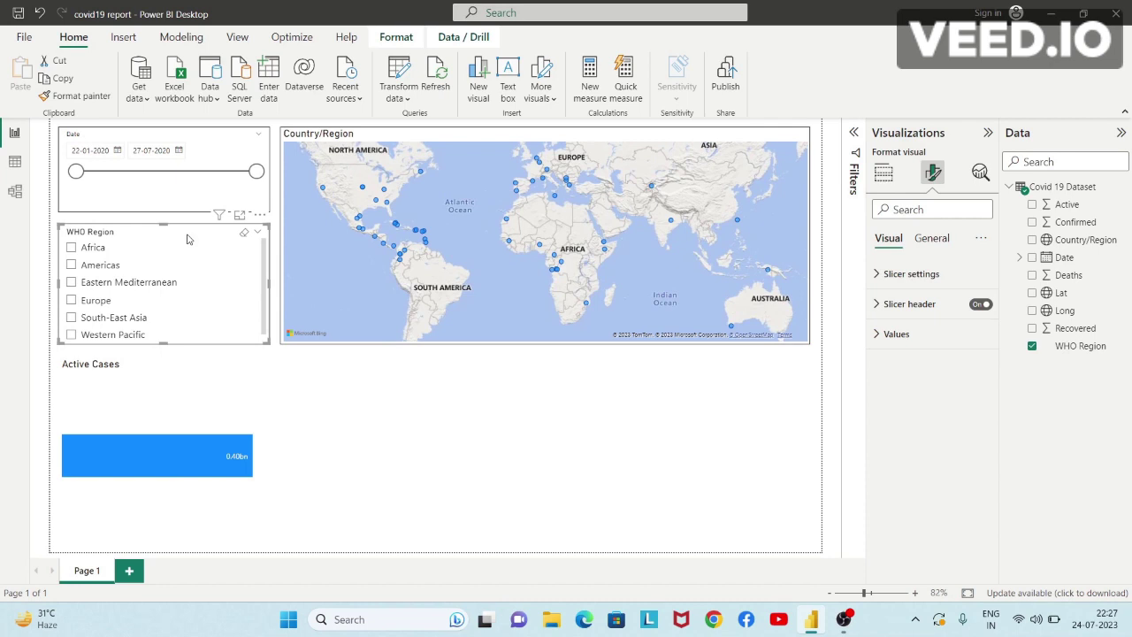
- Paint the WHO Region slicer's border onto the Active Cases chart
click(78, 95)
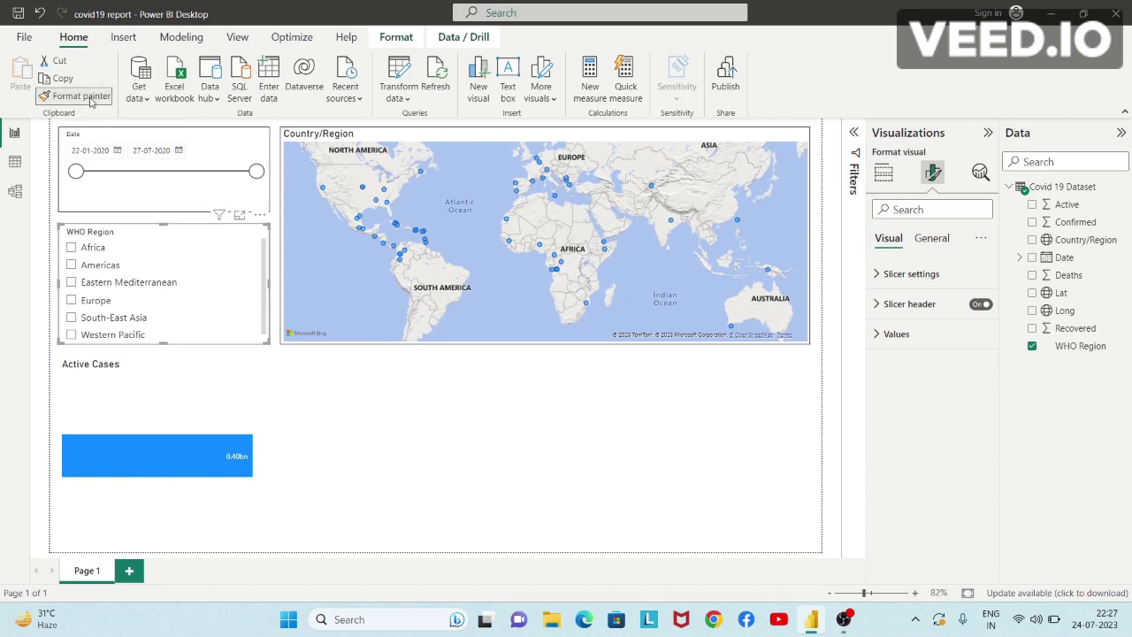
click(147, 390)
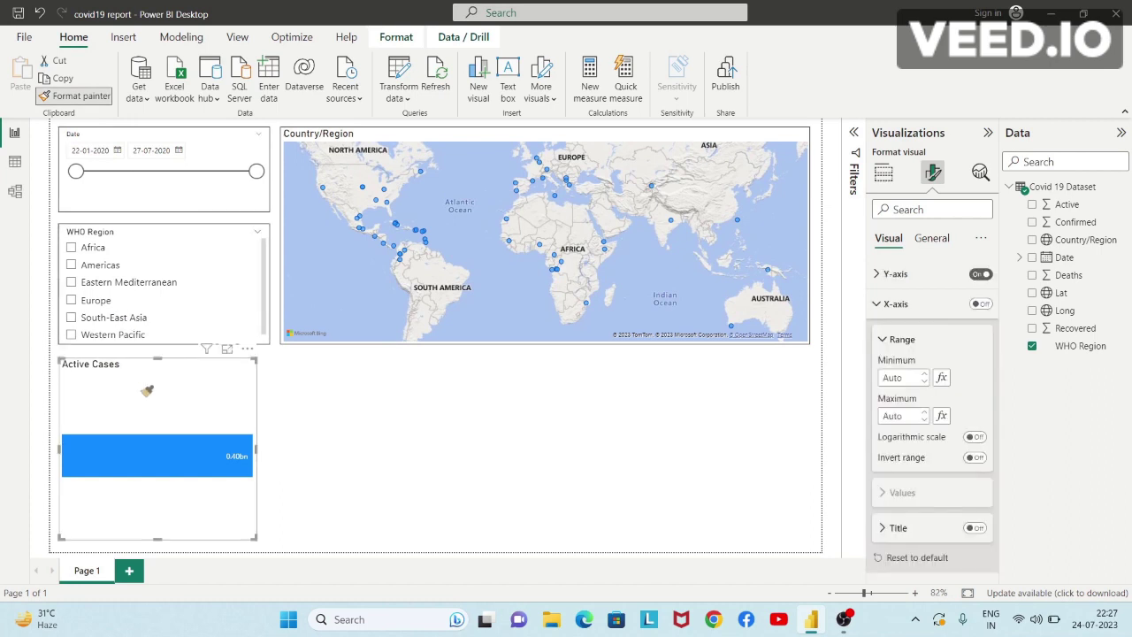
click(395, 426)
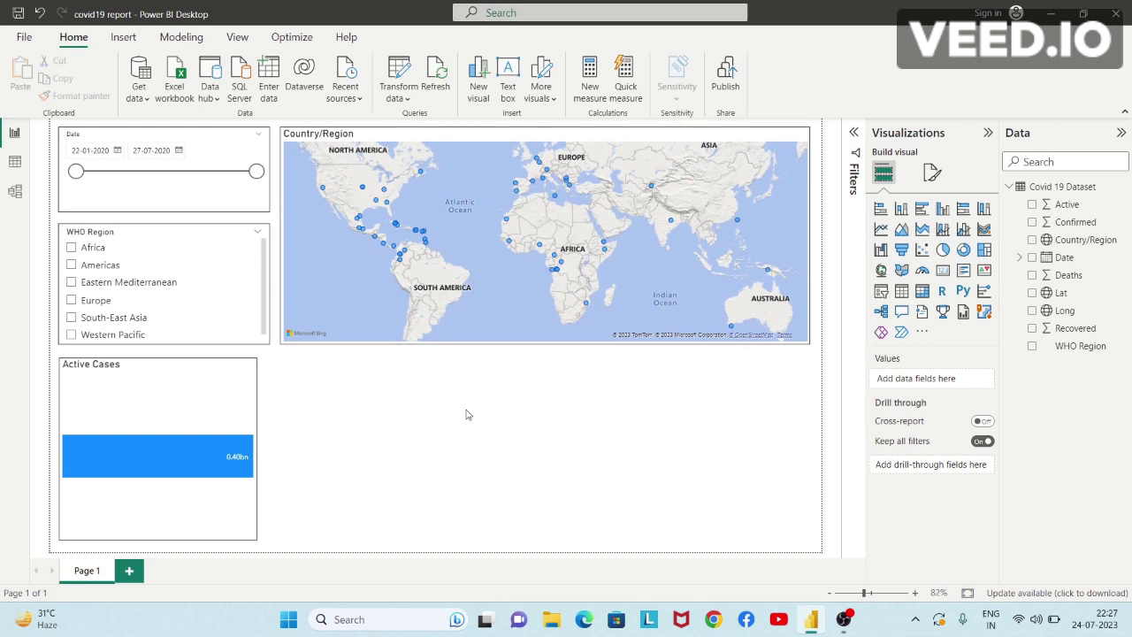
- Align the Active Cases chart and paste a duplicate of it alongside
click(180, 403)
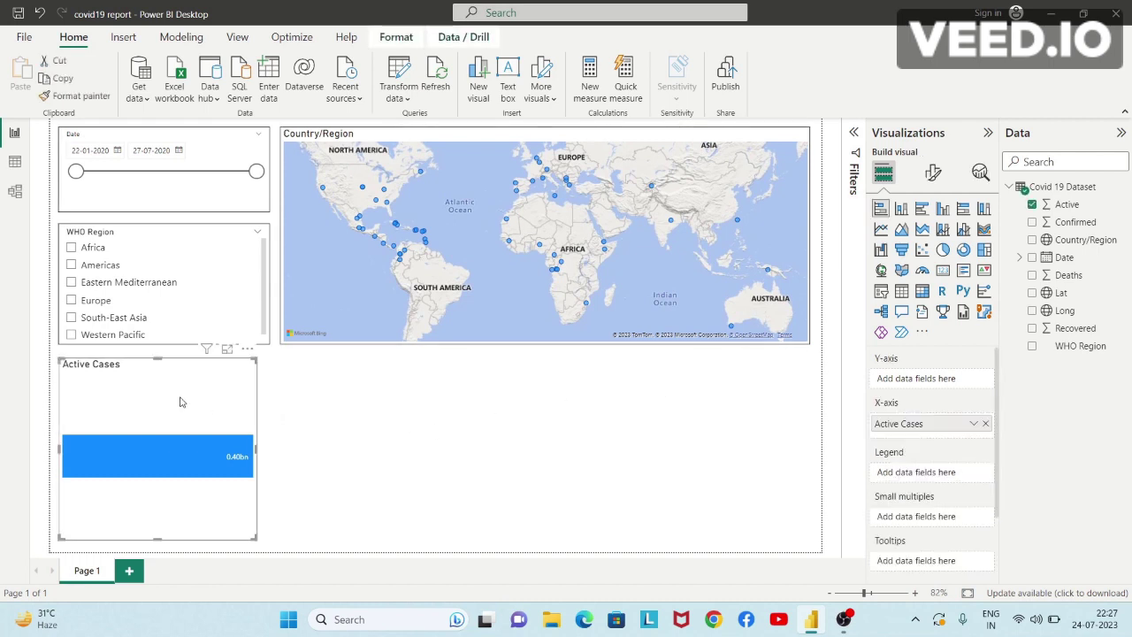
drag(180, 402, 380, 410)
key(ctrl+c)
key(ctrl+v)
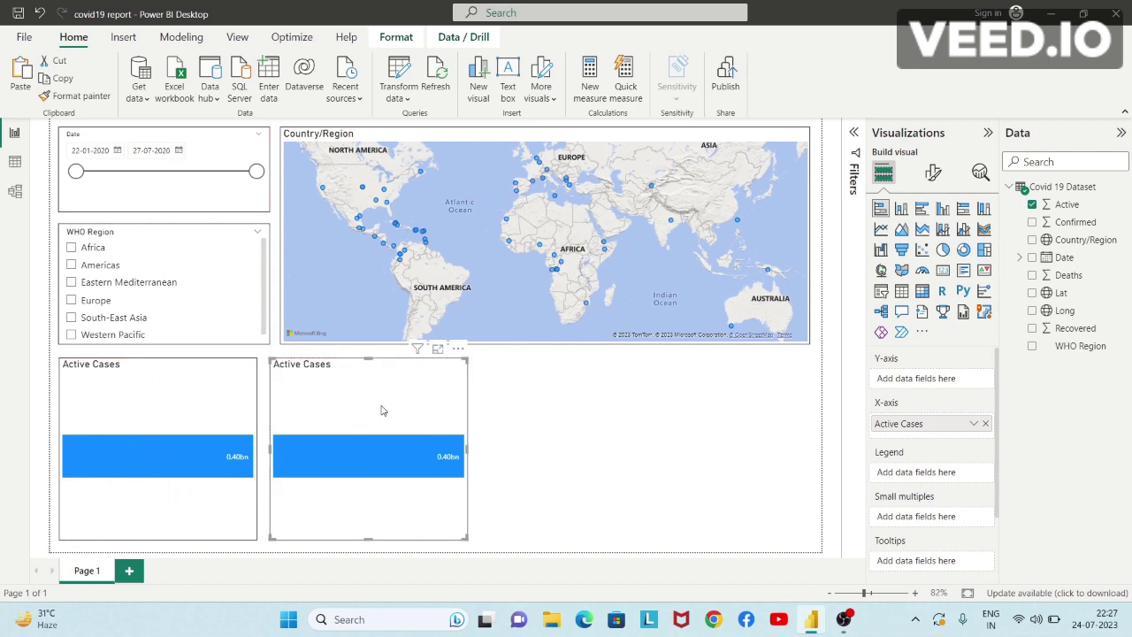
- Swap the duplicate chart's Active field for Confirmed and rename it 'Confirmed Cases'
click(988, 424)
click(1101, 529)
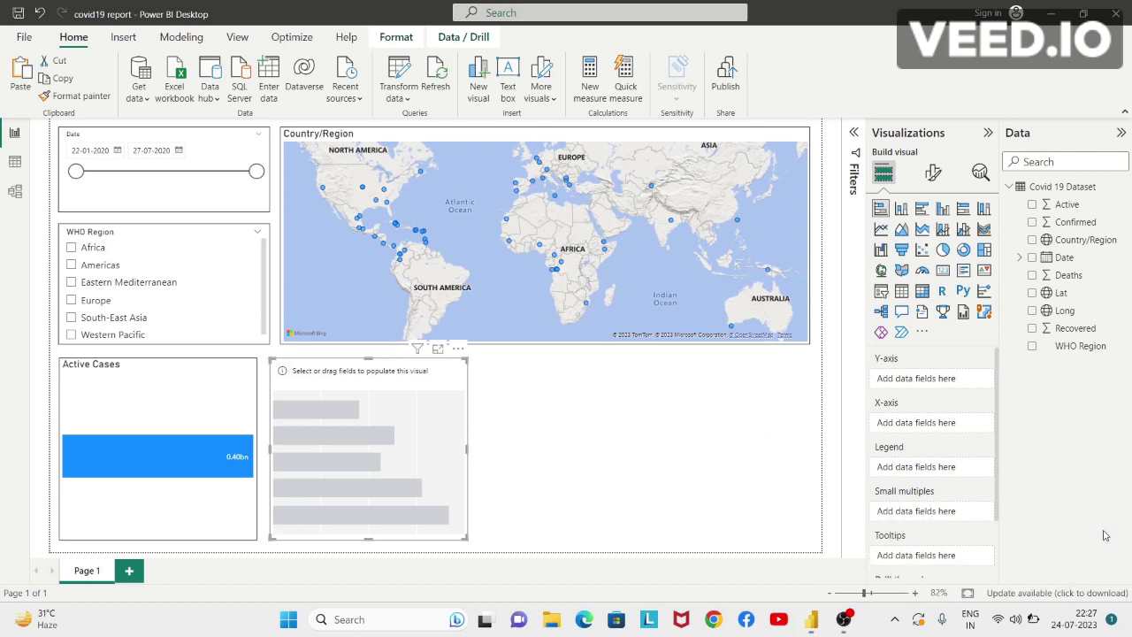
click(1035, 225)
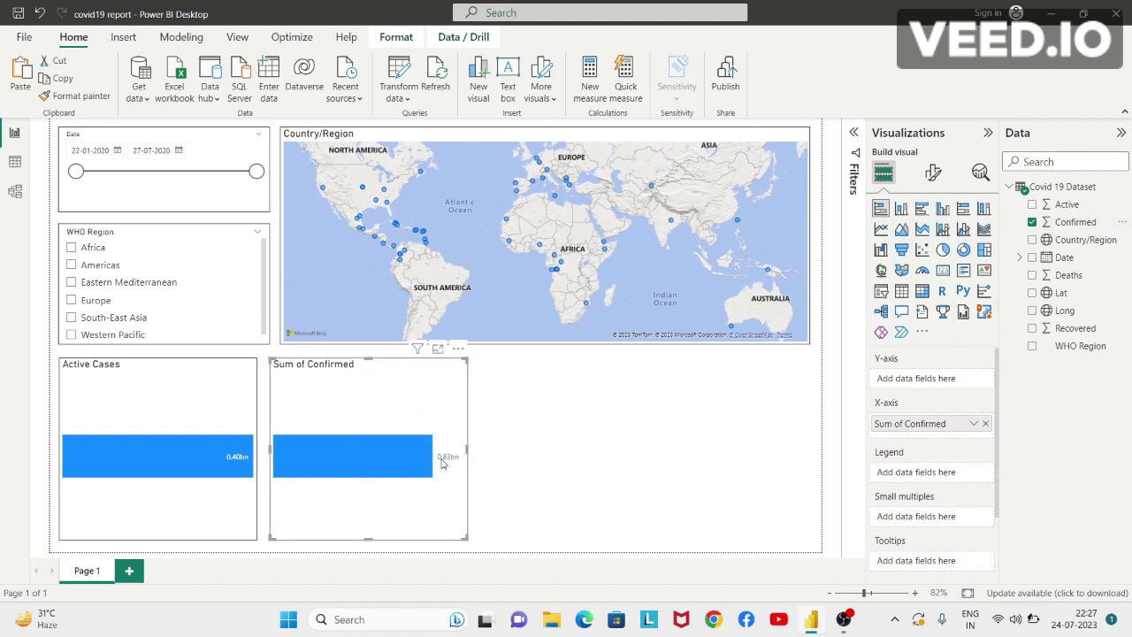
double_click(916, 426)
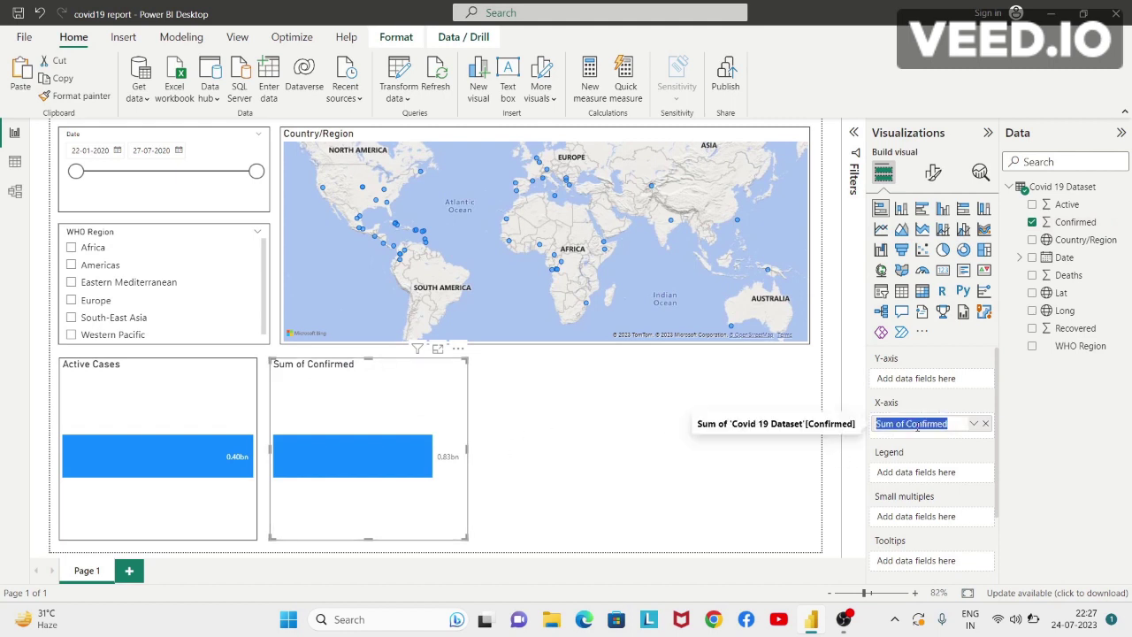
text(Confirm)
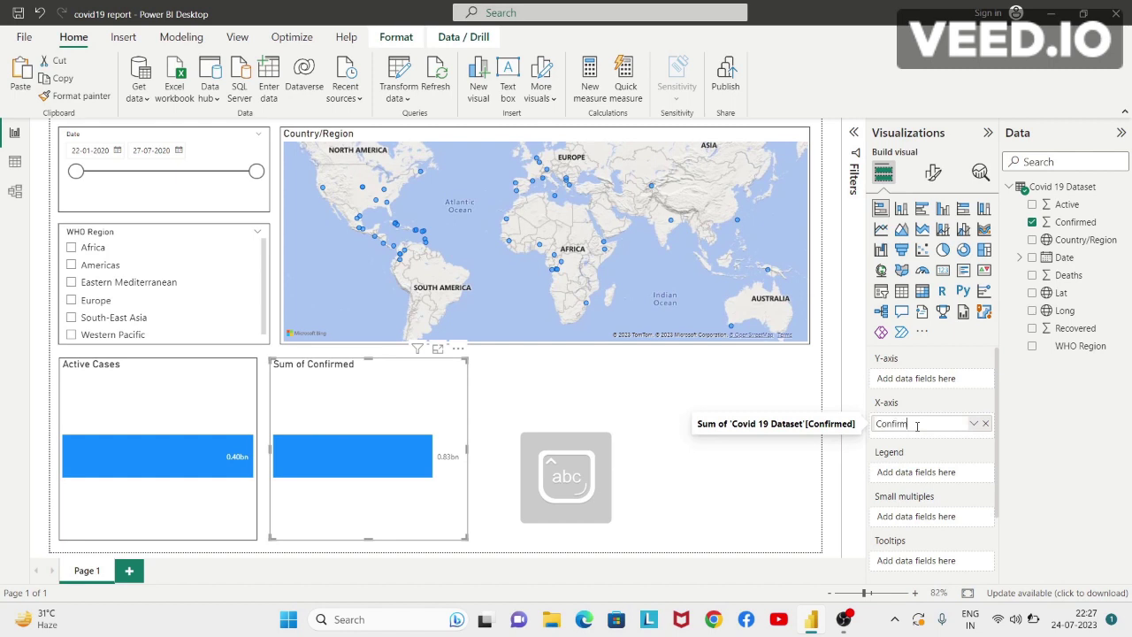
text(ed Cases)
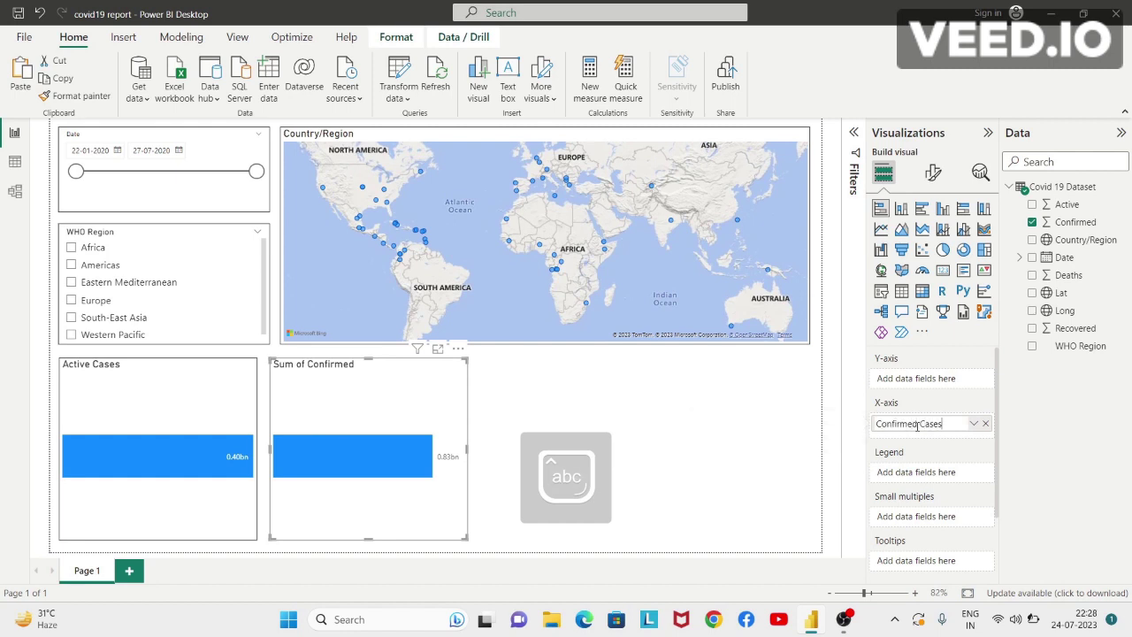
key(Return)
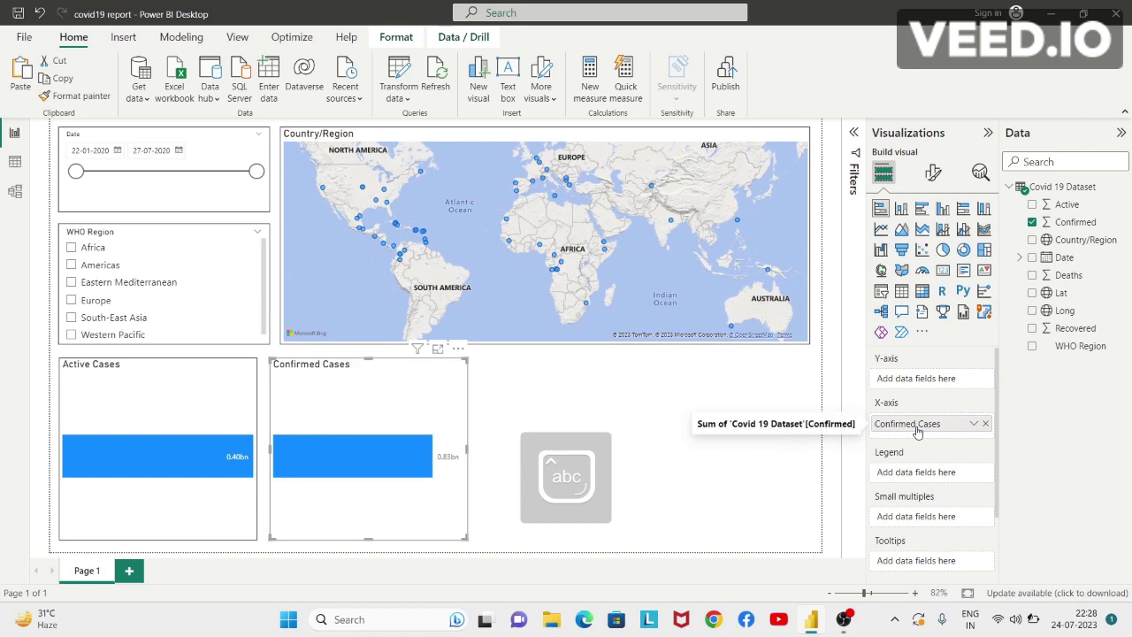
click(497, 443)
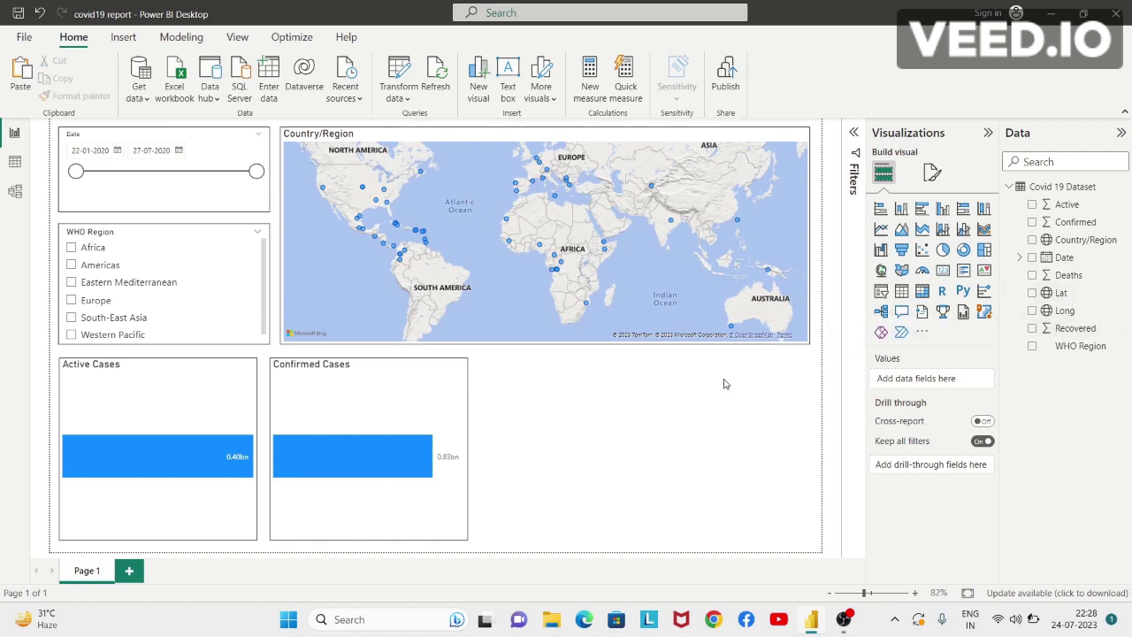
click(409, 507)
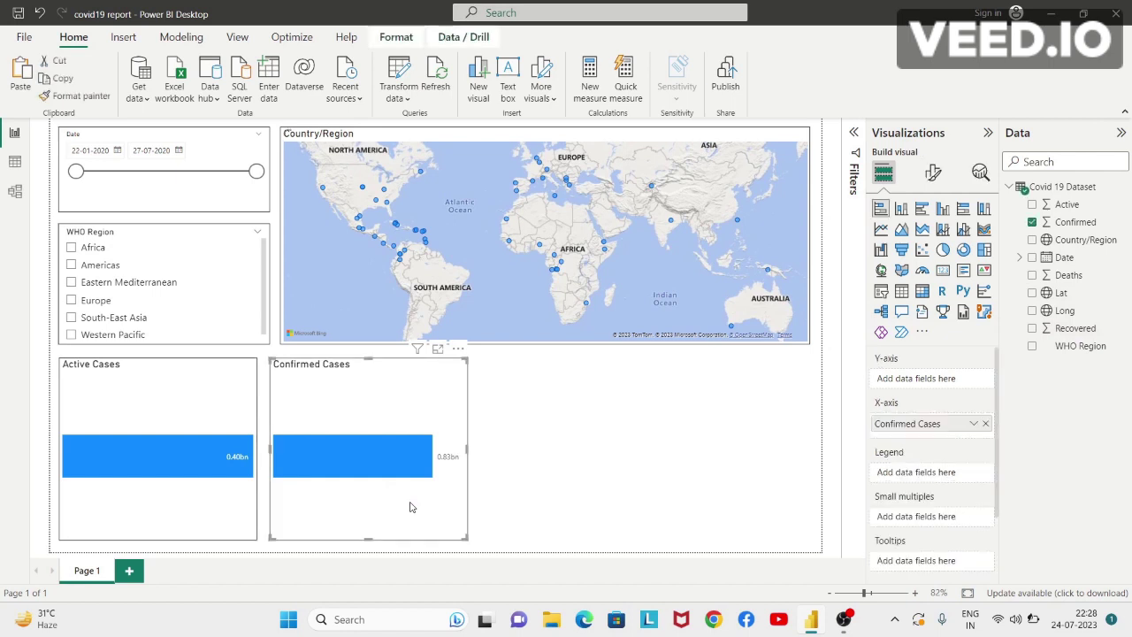
- Duplicate the Confirmed Cases chart, place the copy to its right, and make it a stacked column chart
key(ctrl+c)
key(ctrl+v)
drag(410, 507, 620, 496)
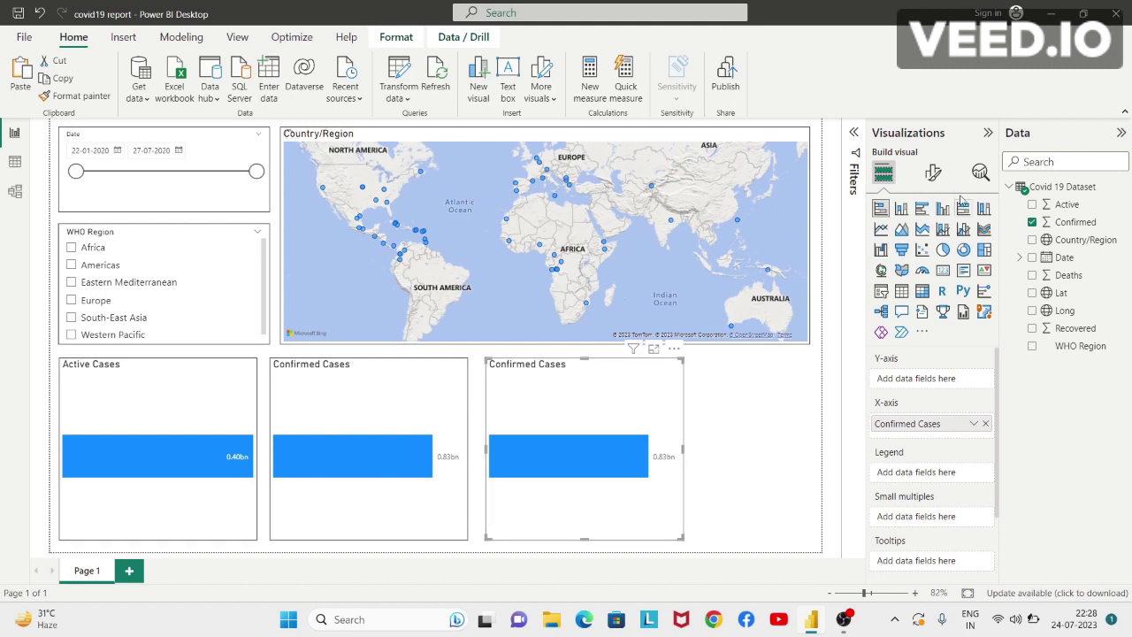
click(901, 209)
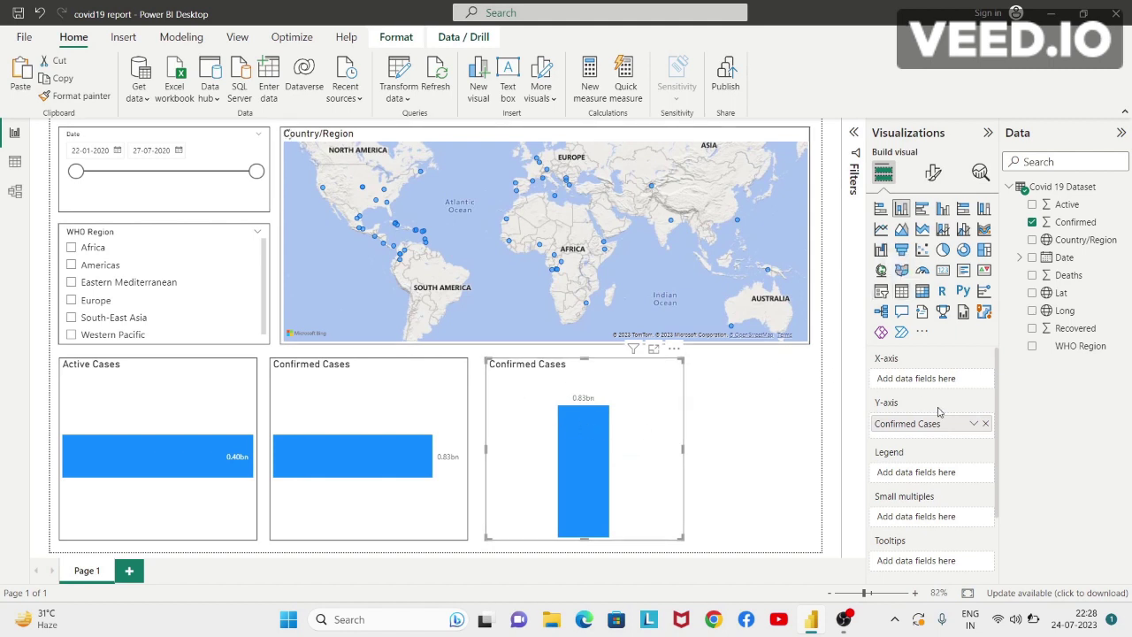
- Replace the copy's Confirmed field with Deaths and rename it 'Number of Deaths'
click(986, 425)
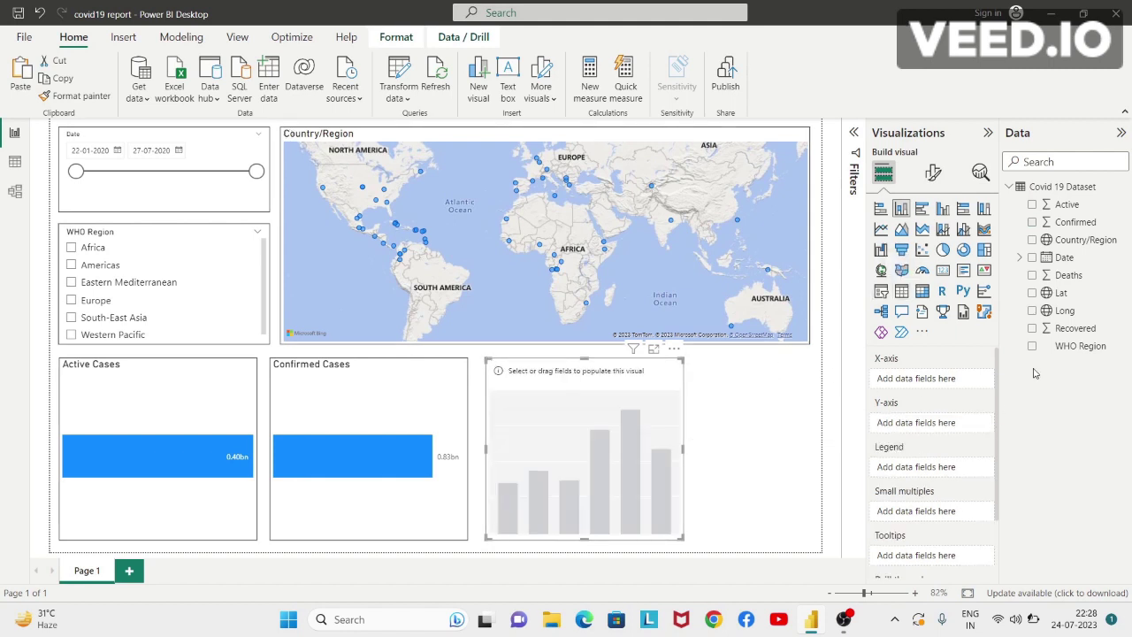
click(1032, 275)
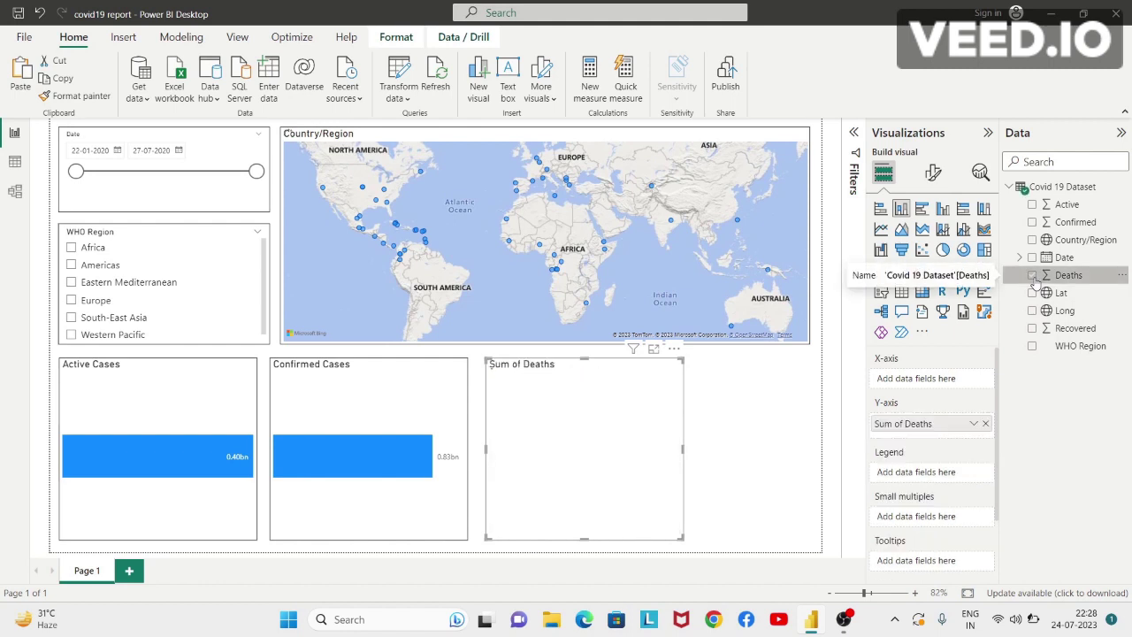
double_click(917, 426)
click(917, 424)
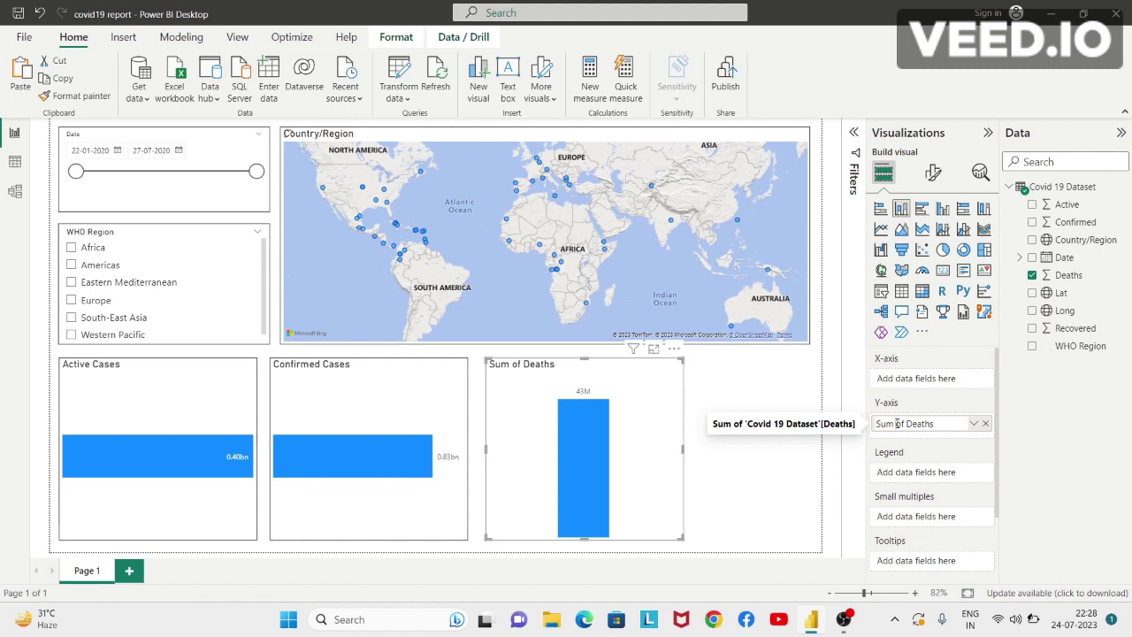
key(BackSpace)
key(BackSpace)
key(BackSpace)
key(BackSpace)
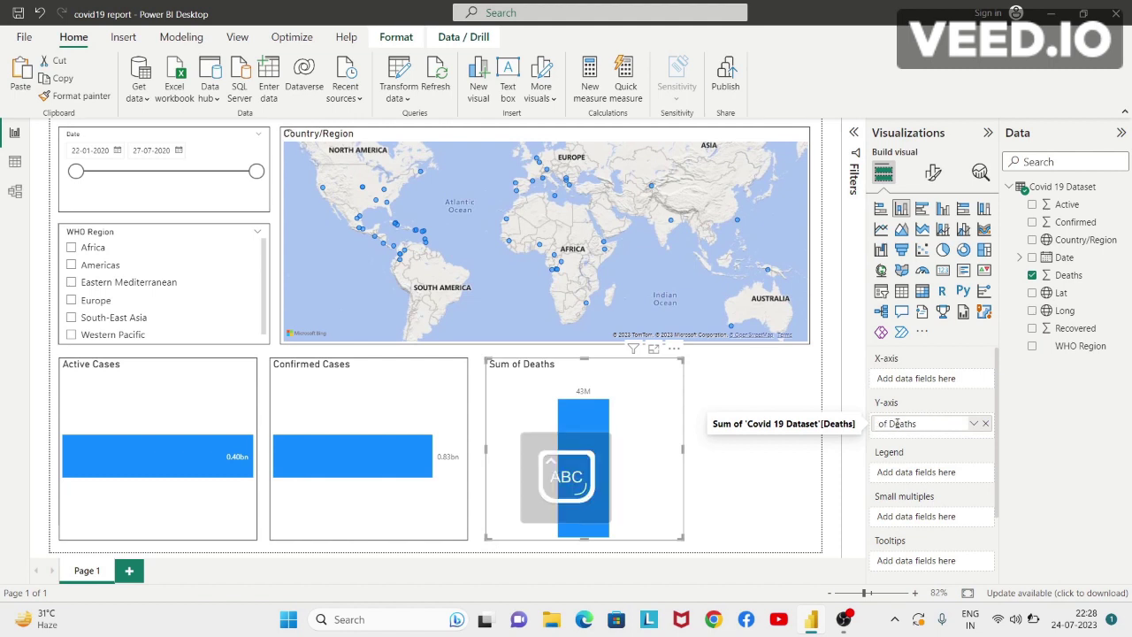
text(Num)
text(ber)
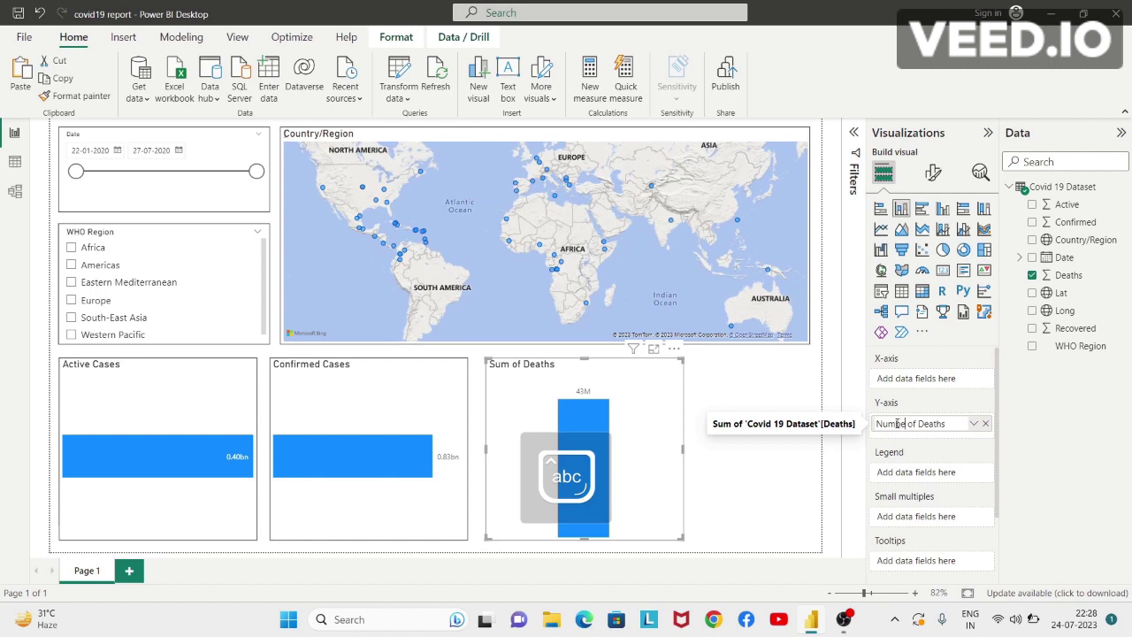
key(Return)
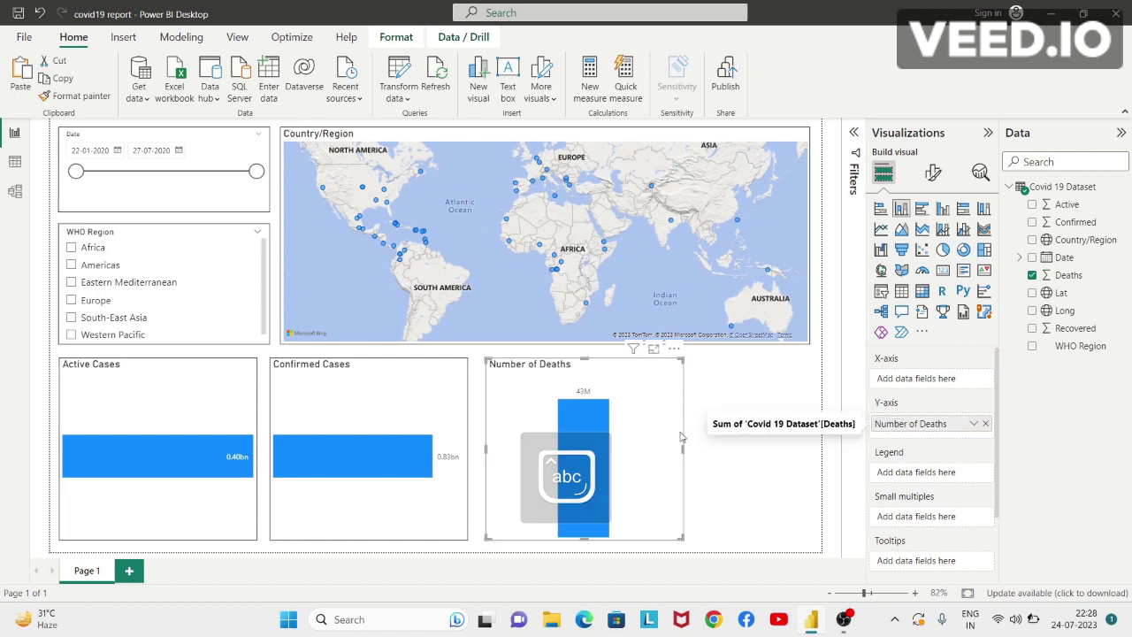
- Narrow Active Cases, Confirmed Cases and Number of Deaths, sliding the latter two left so the three charts sit side by side
click(221, 408)
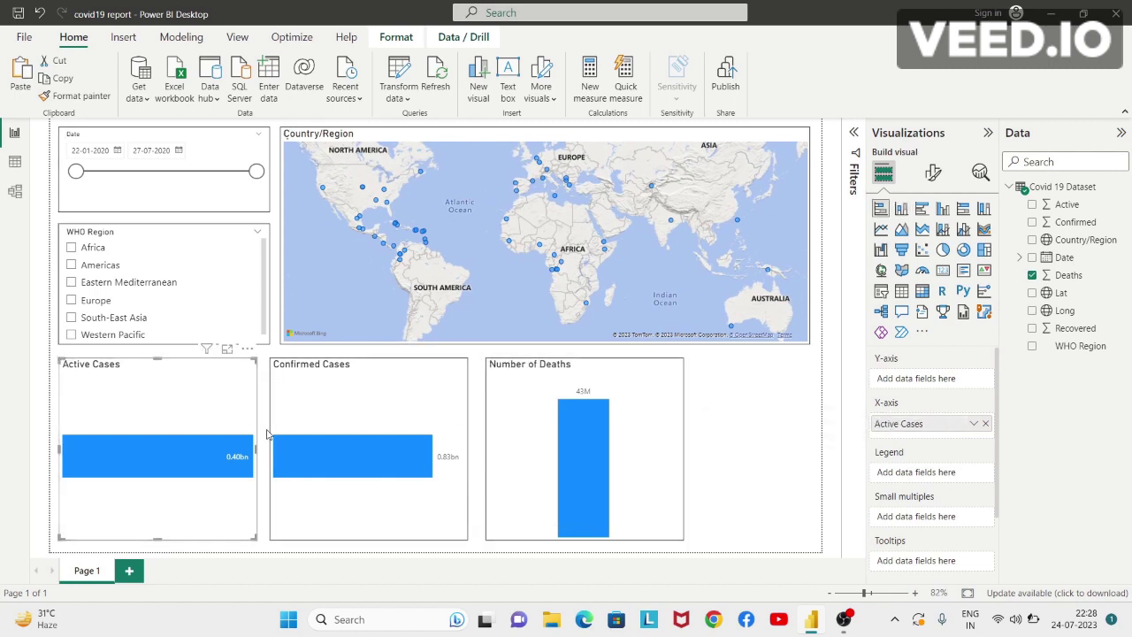
mouse_move(255, 448)
mouse_down()
mouse_move(228, 448)
mouse_move(239, 448)
mouse_up()
drag(404, 399, 385, 399)
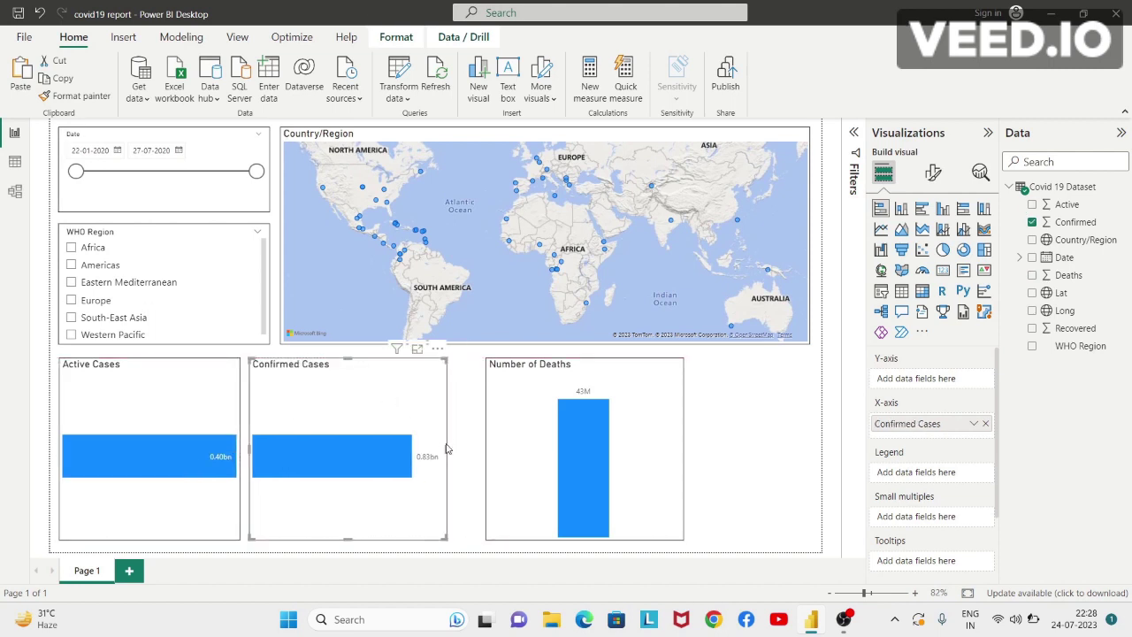
drag(448, 451, 437, 454)
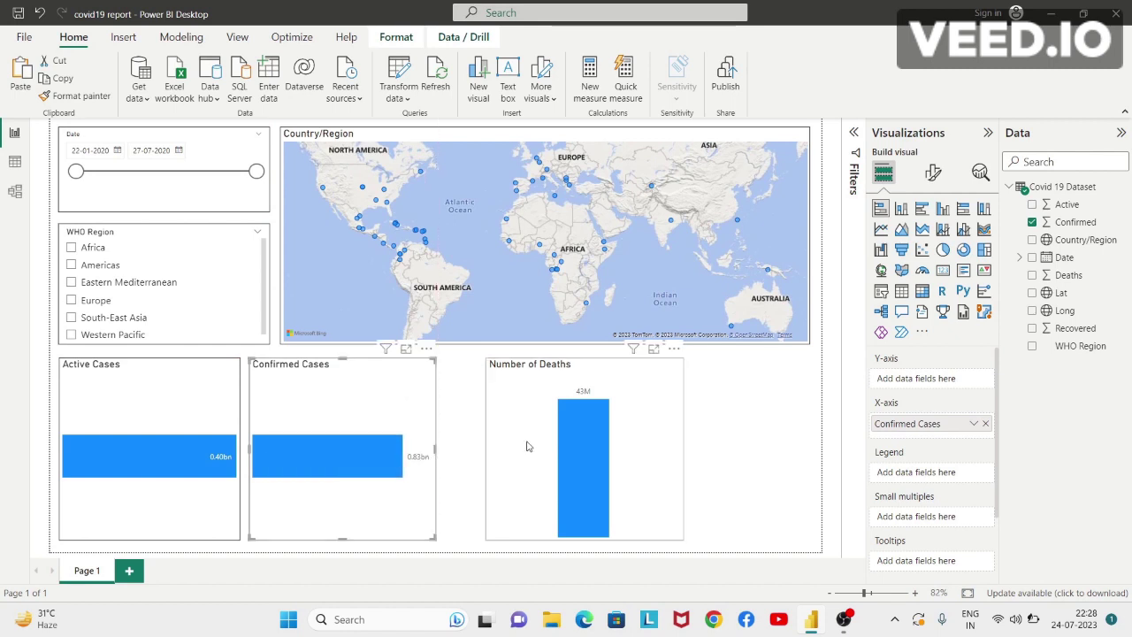
drag(522, 446, 482, 446)
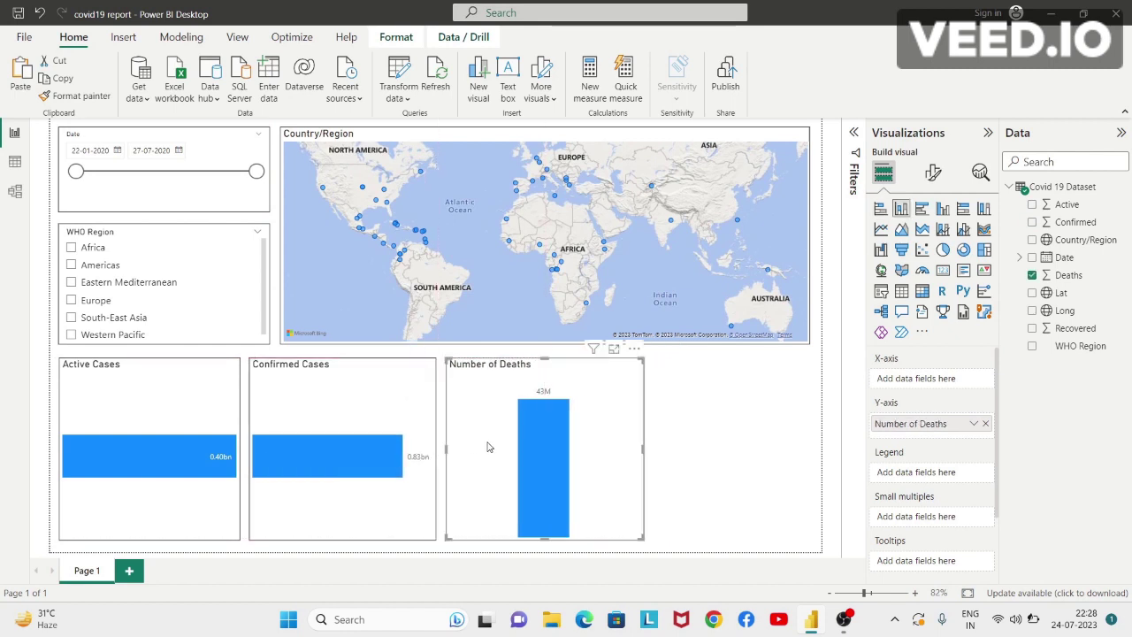
mouse_move(643, 448)
mouse_down()
mouse_move(612, 448)
mouse_move(634, 457)
mouse_up()
- Place the copied Number of Deaths chart at the right end of the bottom row and narrow it
click(669, 479)
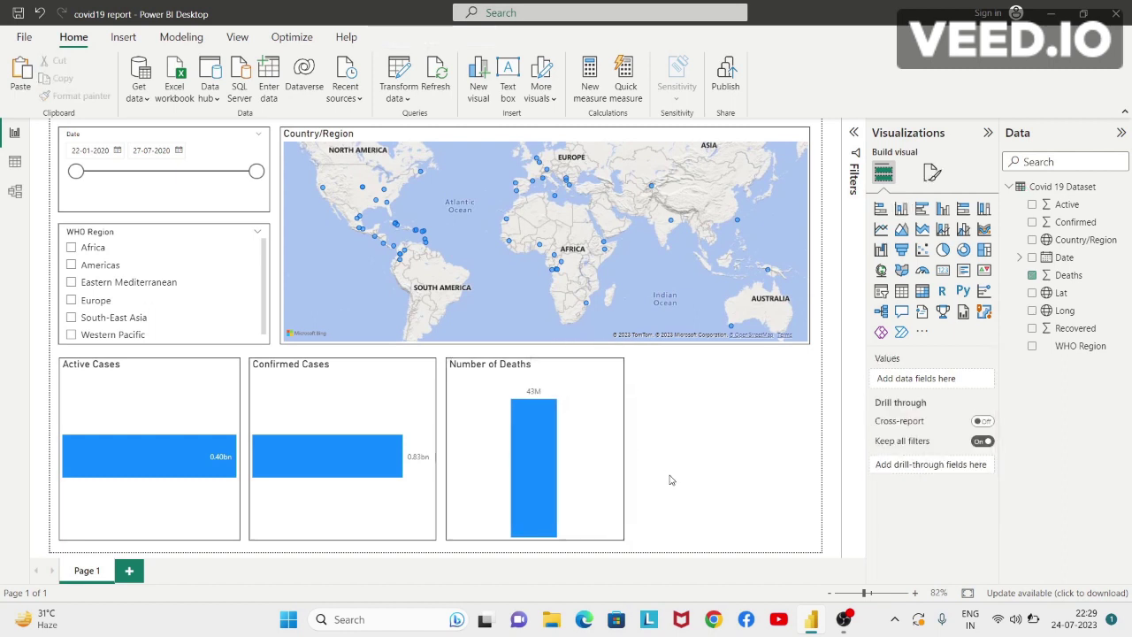
click(616, 481)
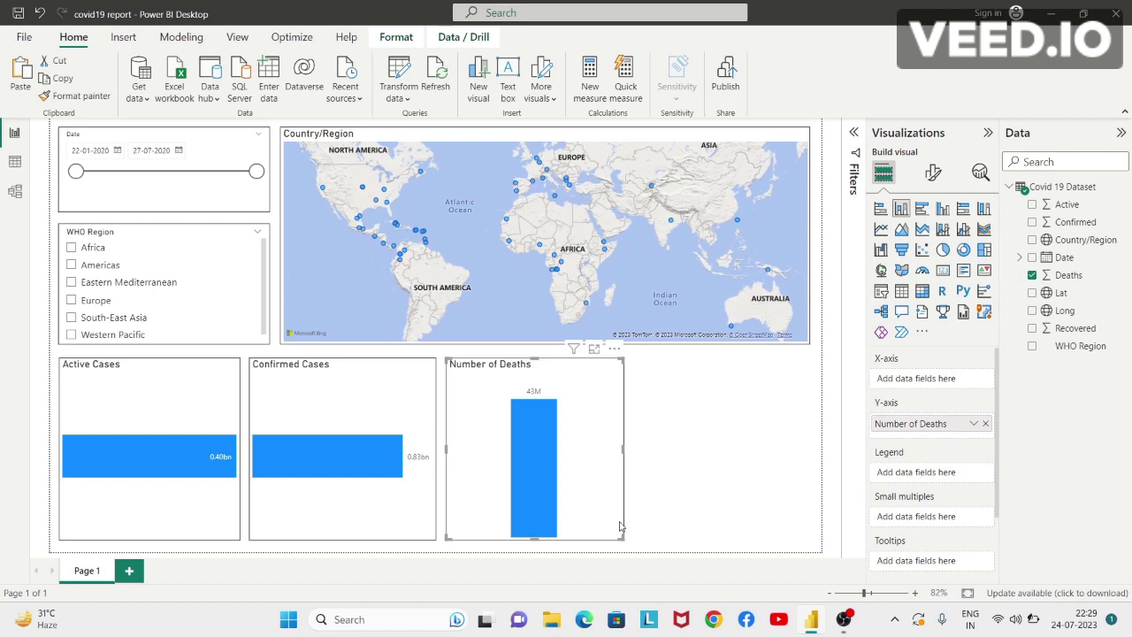
drag(619, 534, 626, 535)
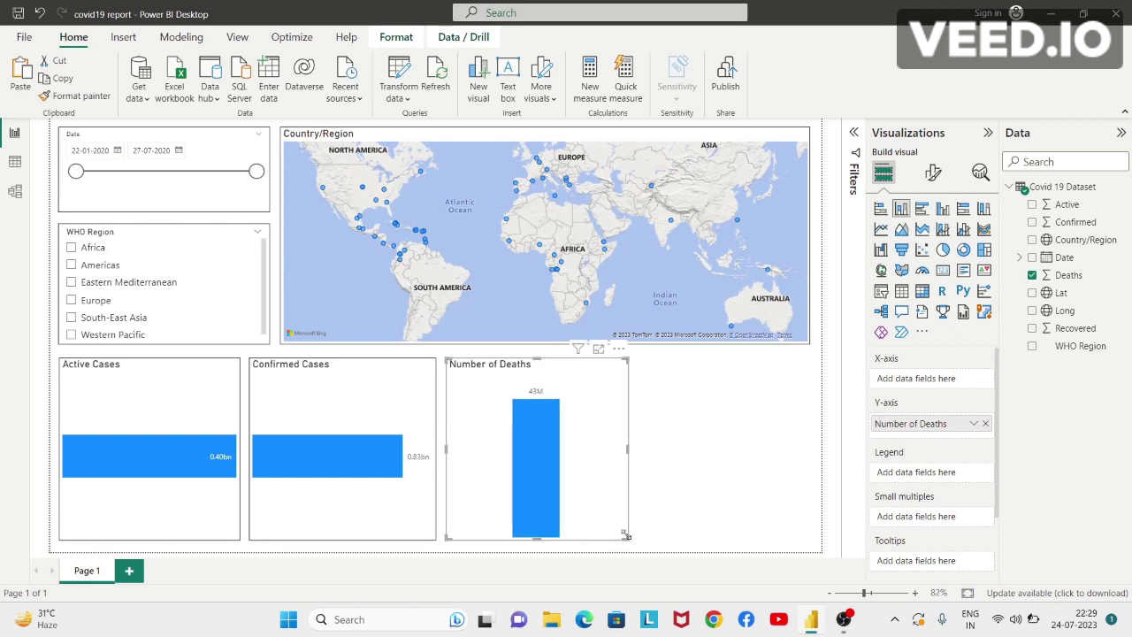
click(654, 523)
click(610, 509)
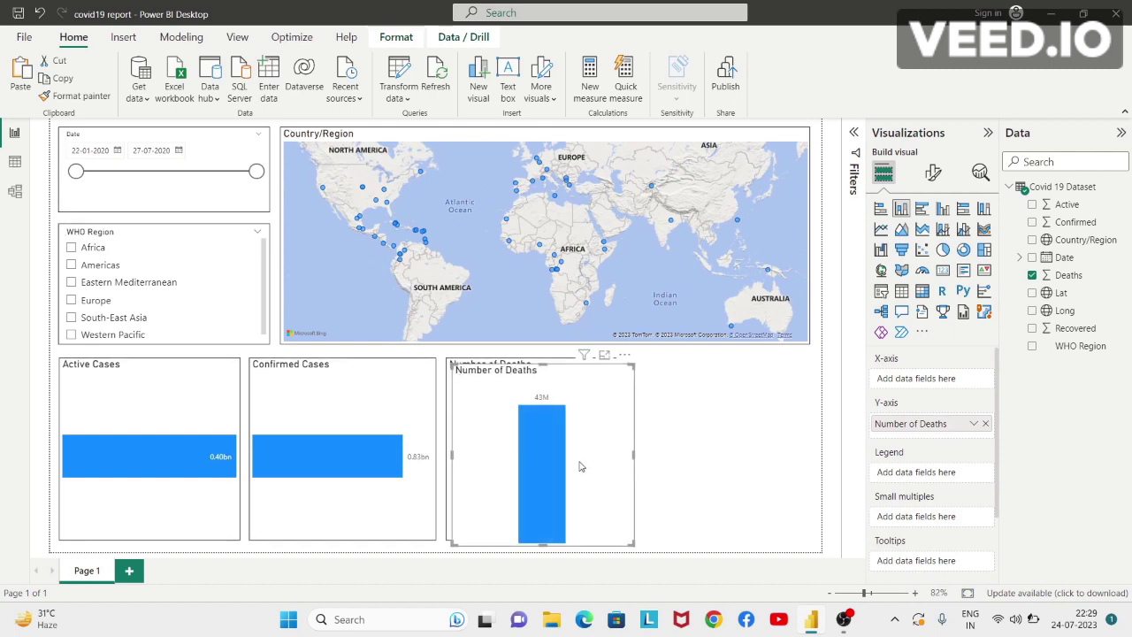
drag(579, 466, 743, 461)
drag(755, 459, 760, 458)
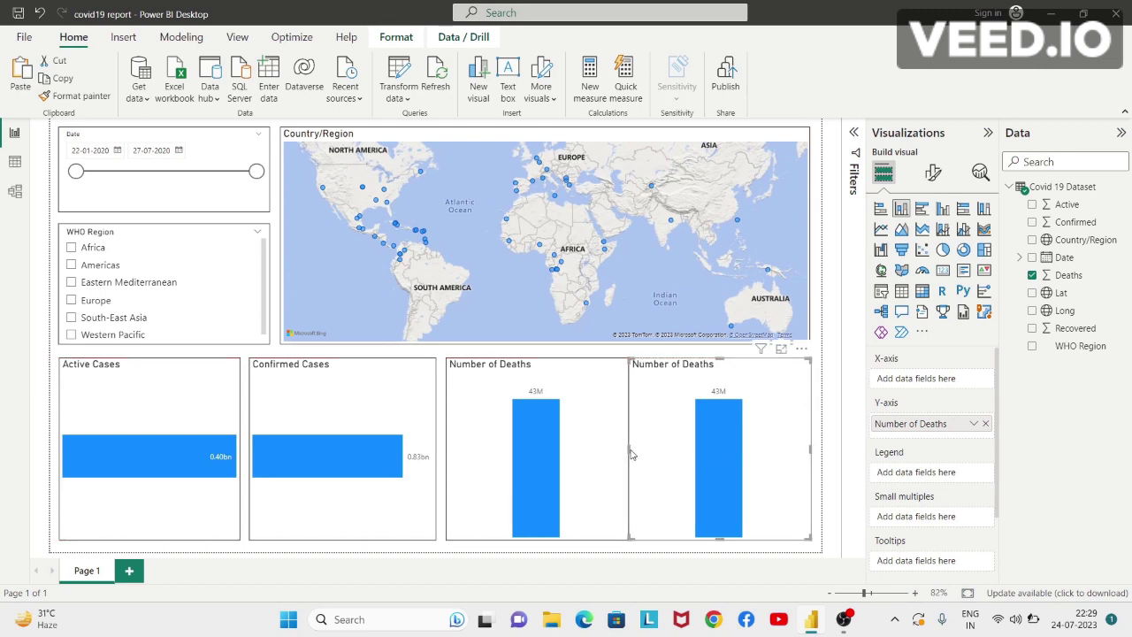
drag(629, 449, 639, 453)
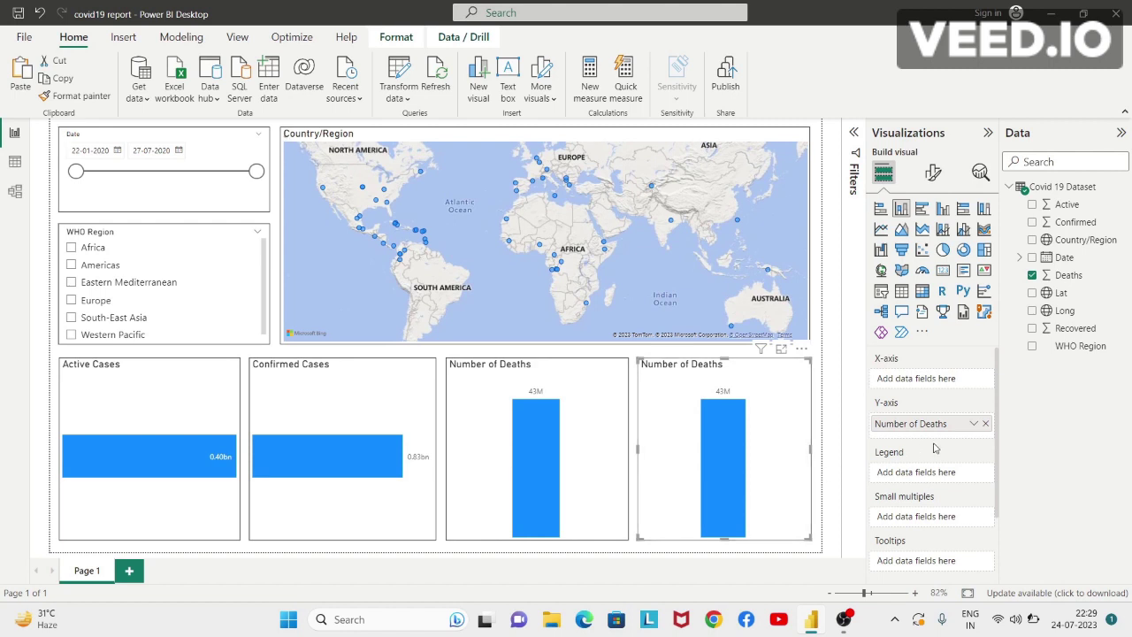
- Swap the fourth chart's Deaths field for Recovered and rename it 'Number of Recovered Cases'
click(986, 424)
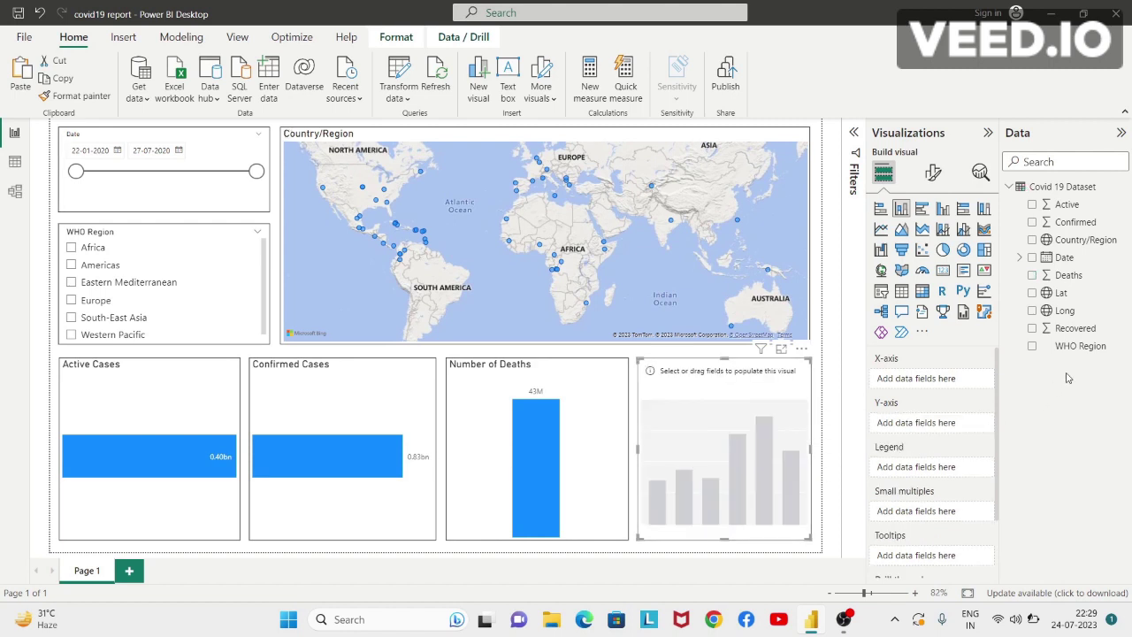
click(1032, 329)
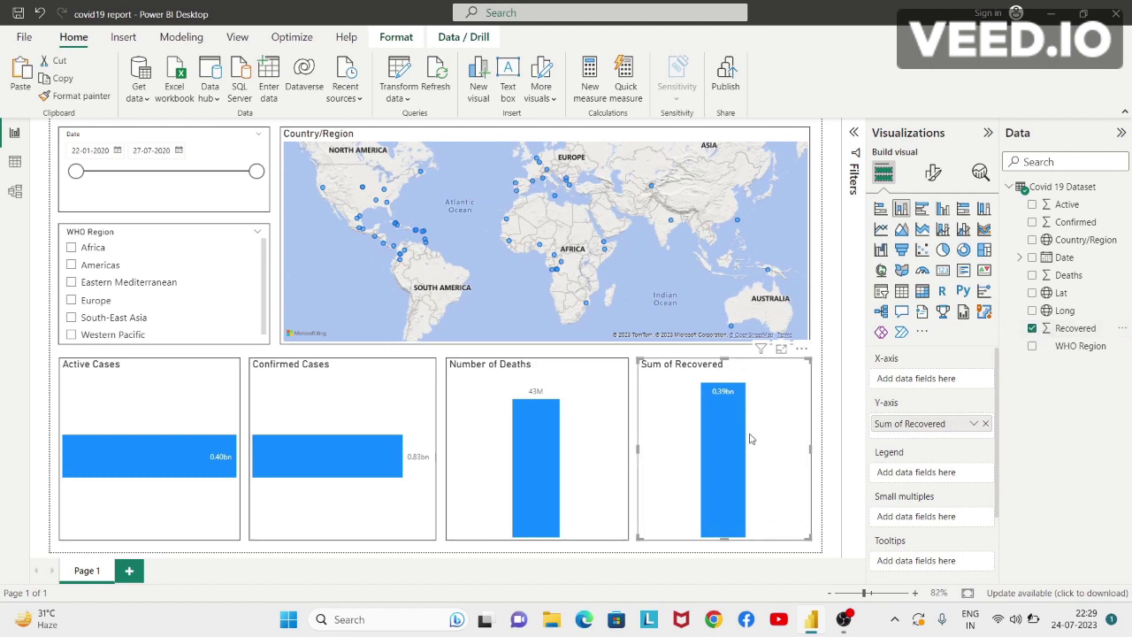
double_click(904, 424)
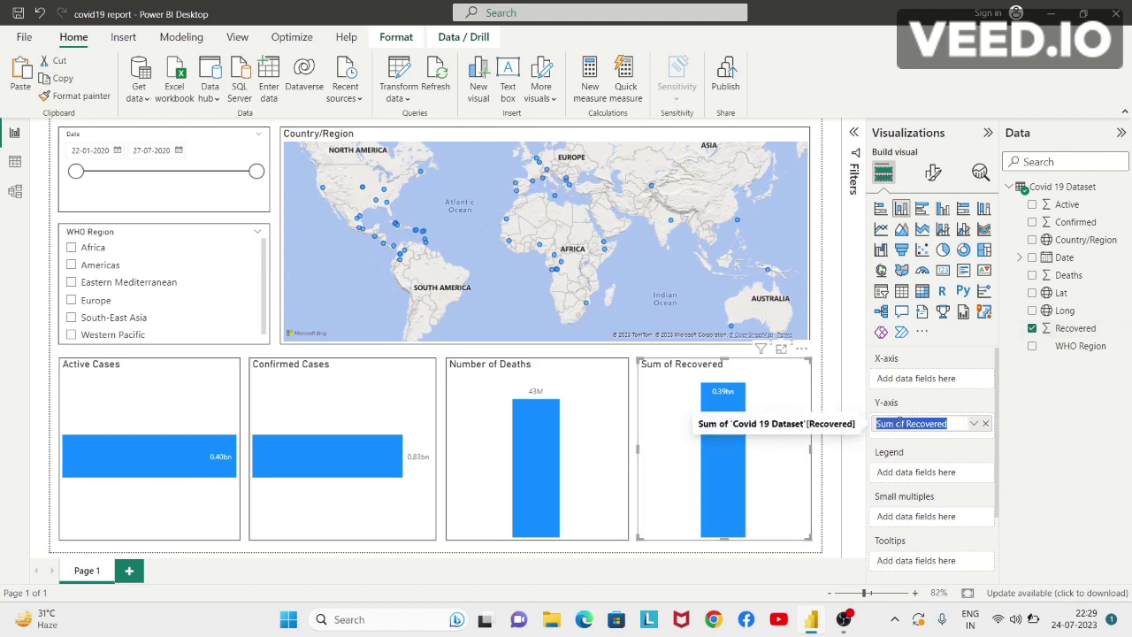
click(898, 423)
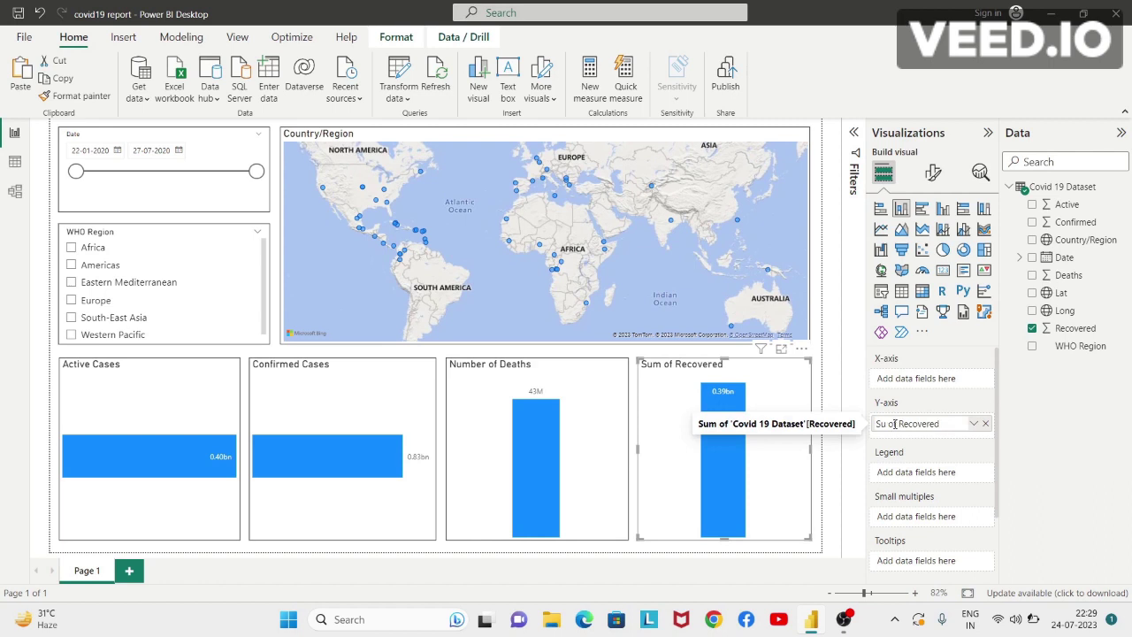
key(BackSpace)
key(BackSpace)
key(BackSpace)
key(BackSpace)
text(Number )
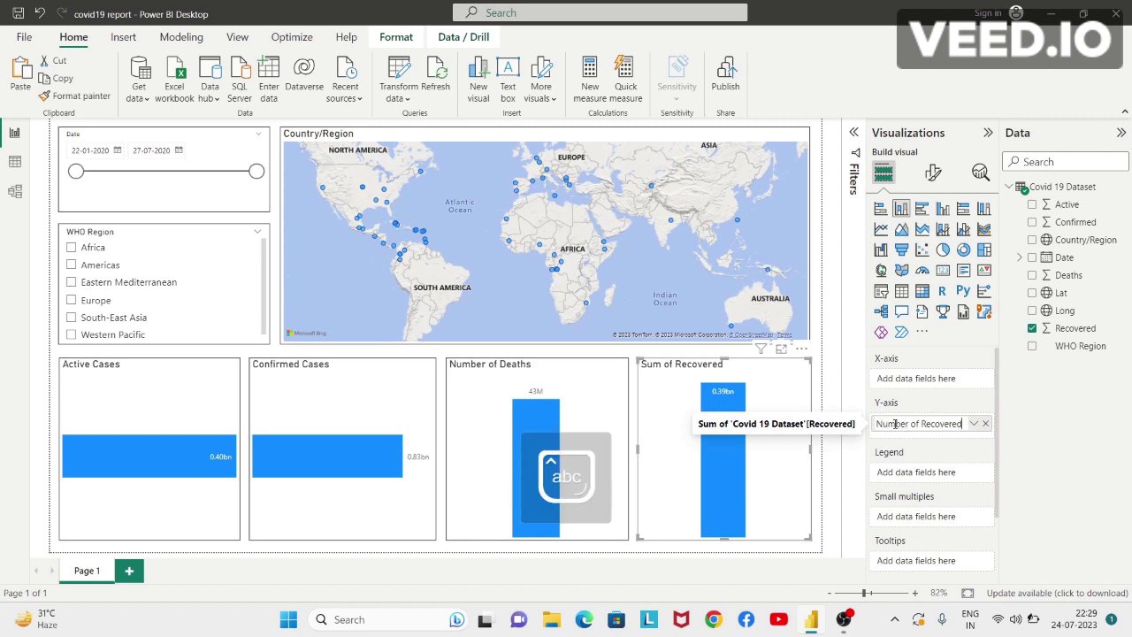
text( C)
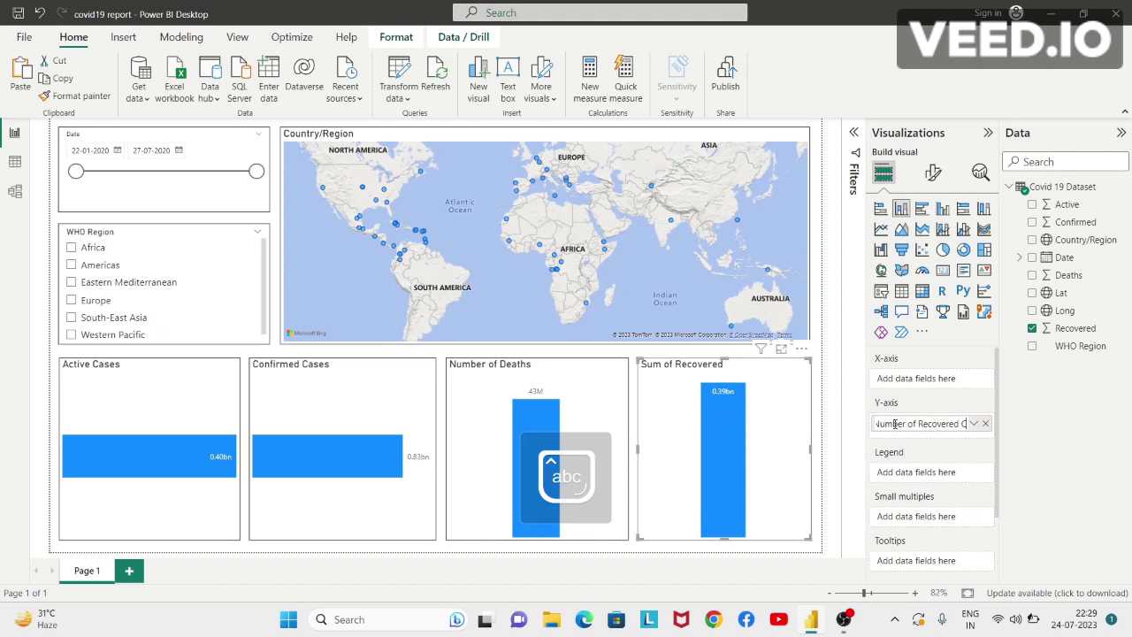
text(ases)
key(Return)
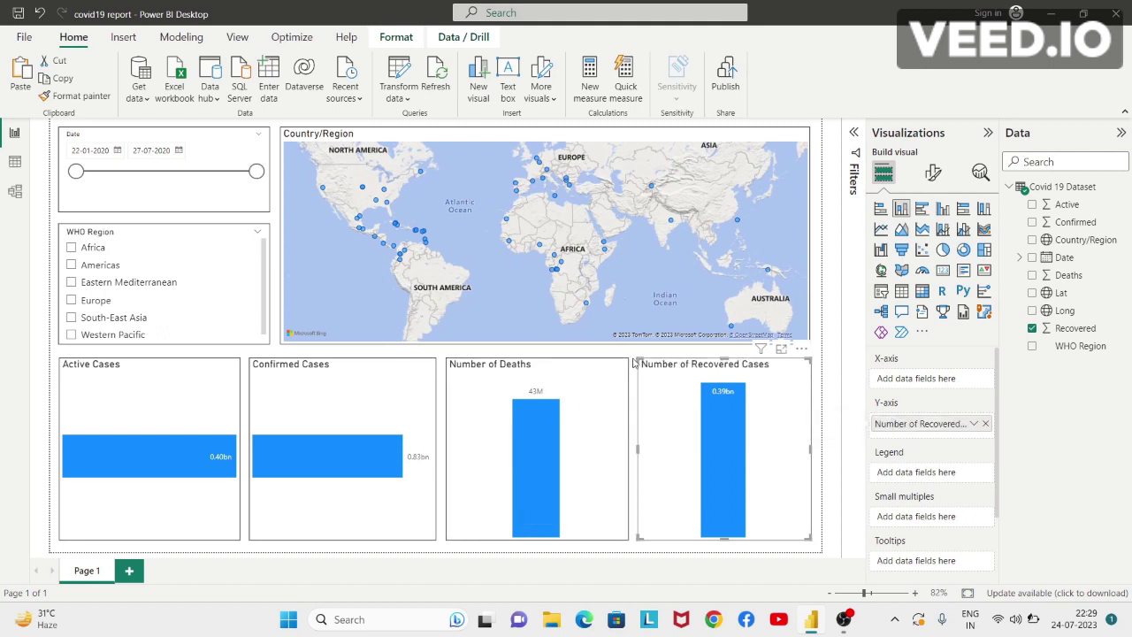
click(633, 361)
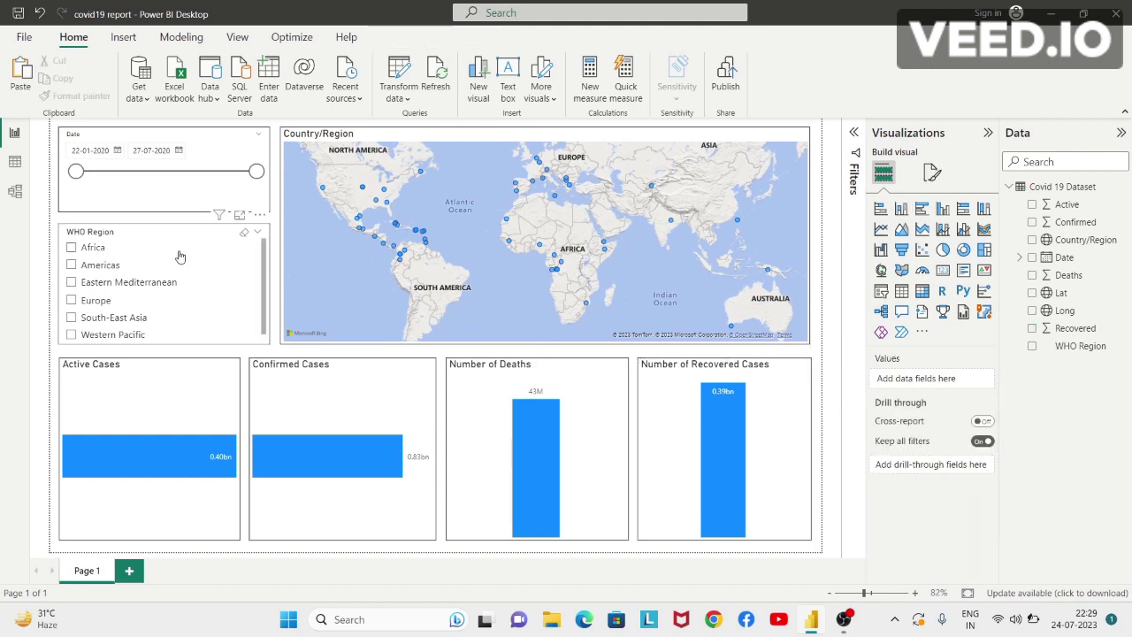
drag(76, 170, 180, 172)
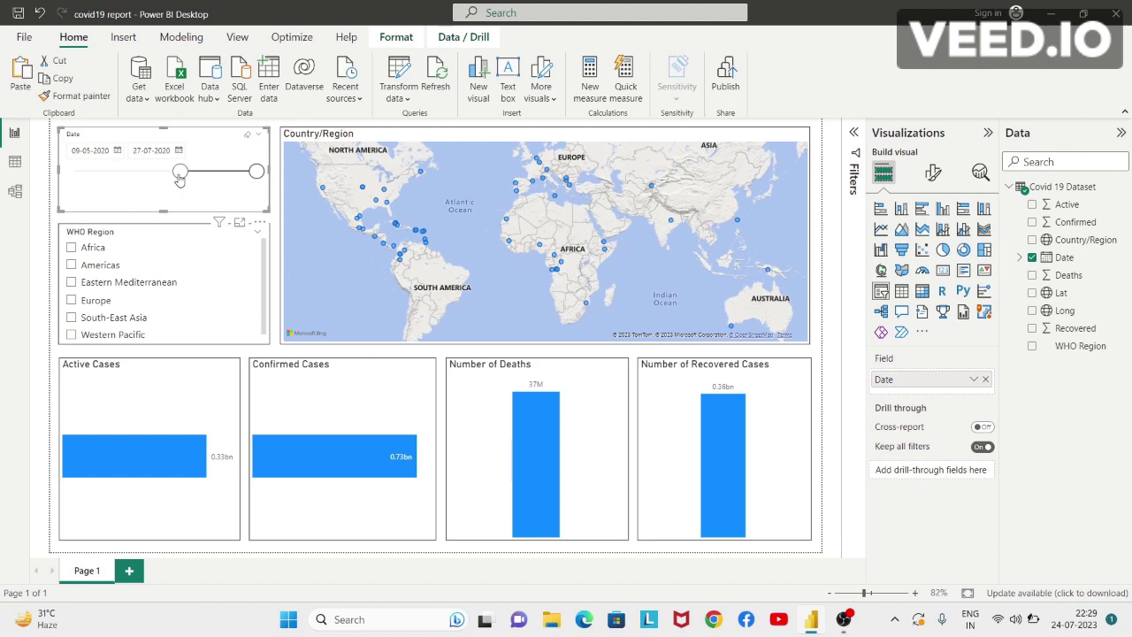
drag(180, 173, 76, 172)
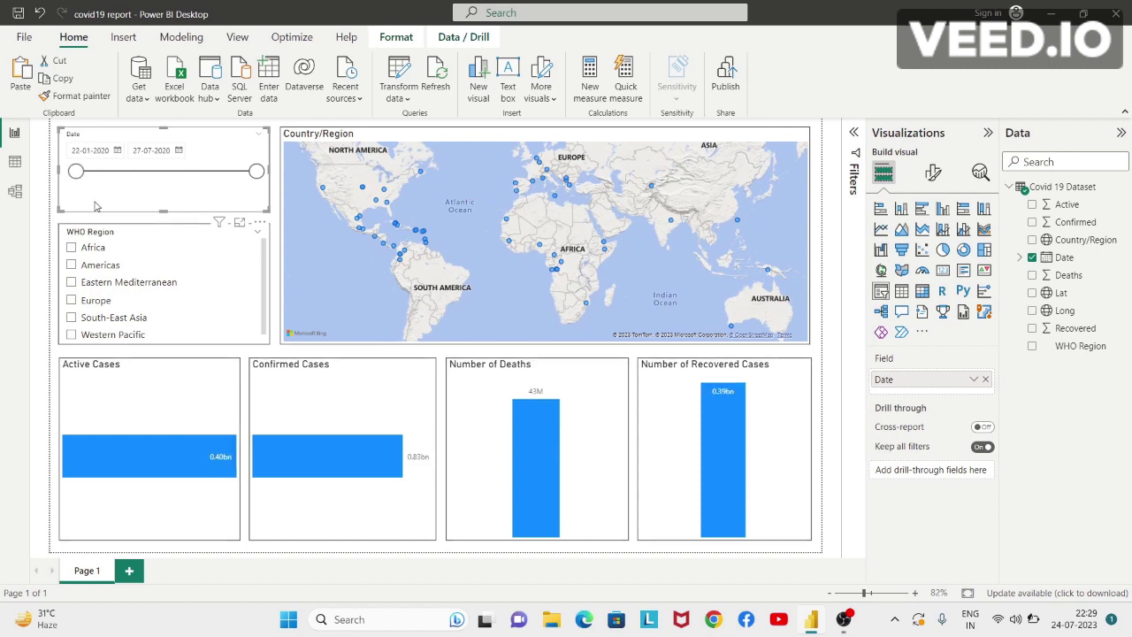
click(92, 249)
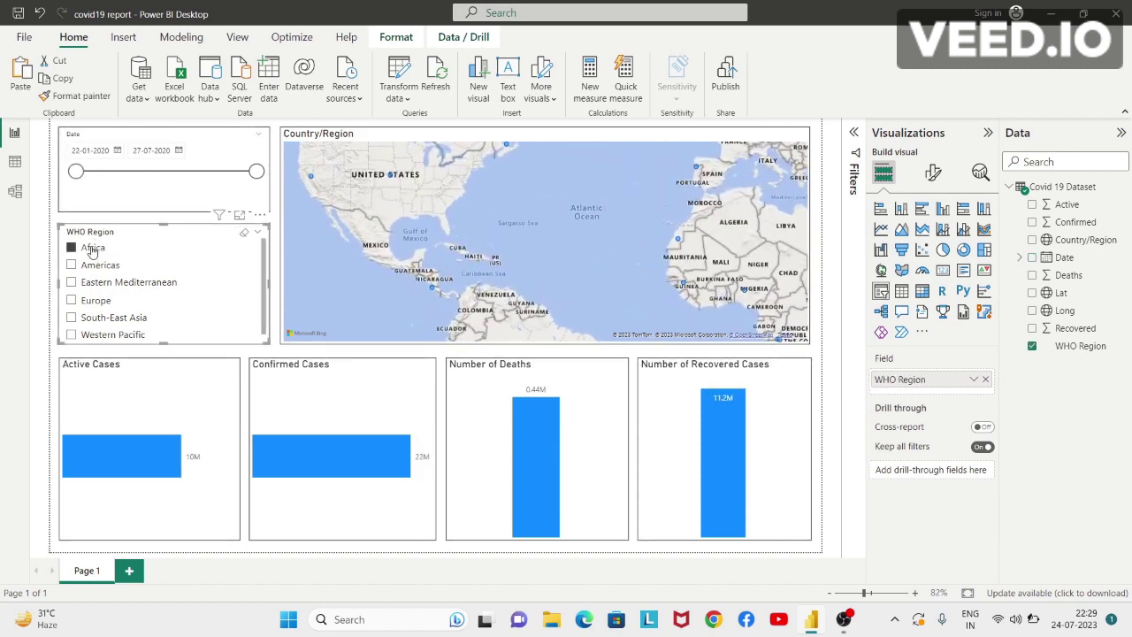
click(92, 248)
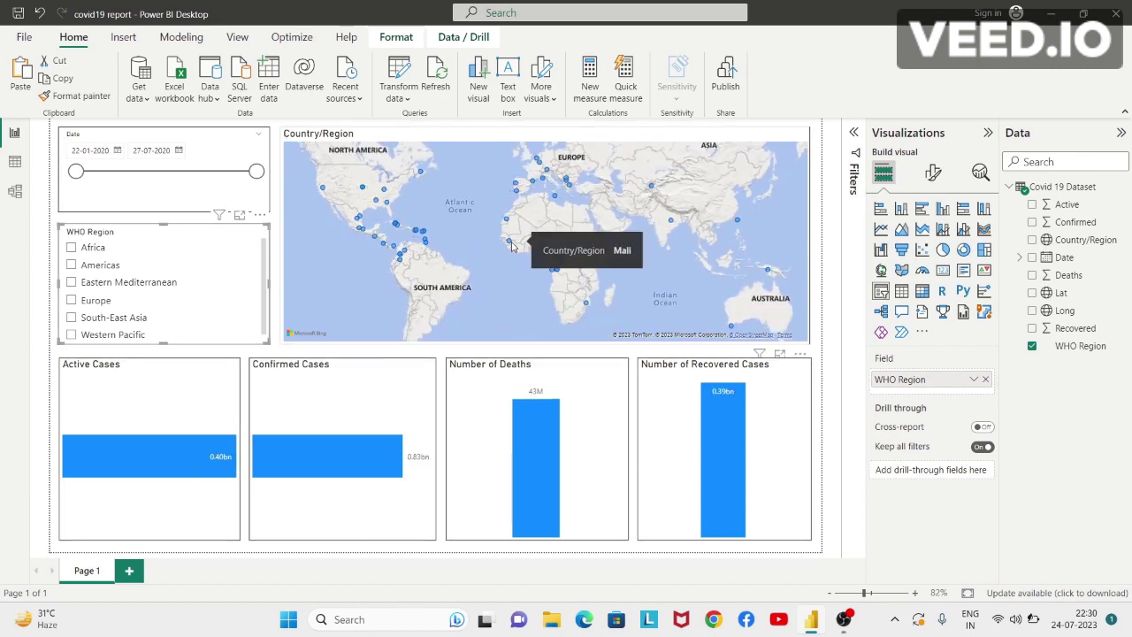
scroll(511, 245, up, 5)
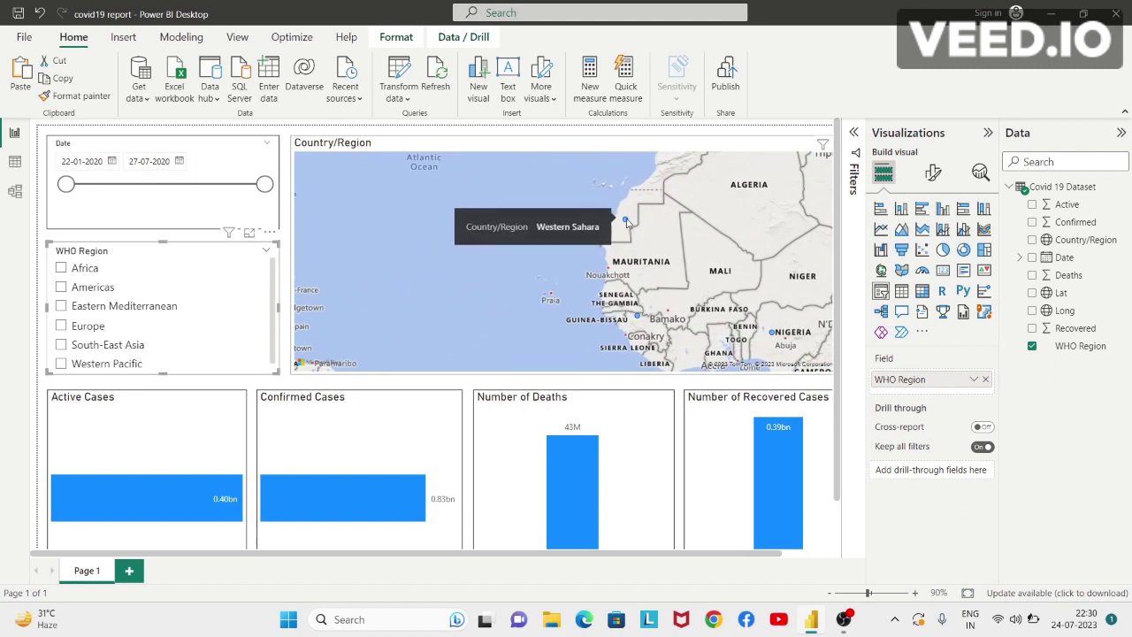
click(626, 223)
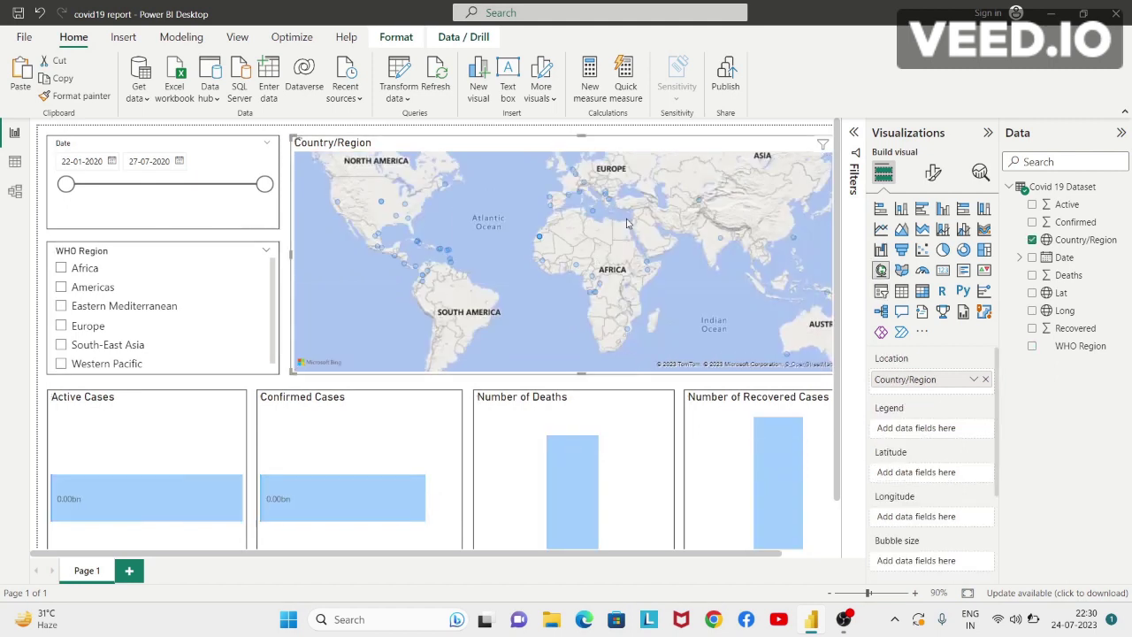
click(627, 223)
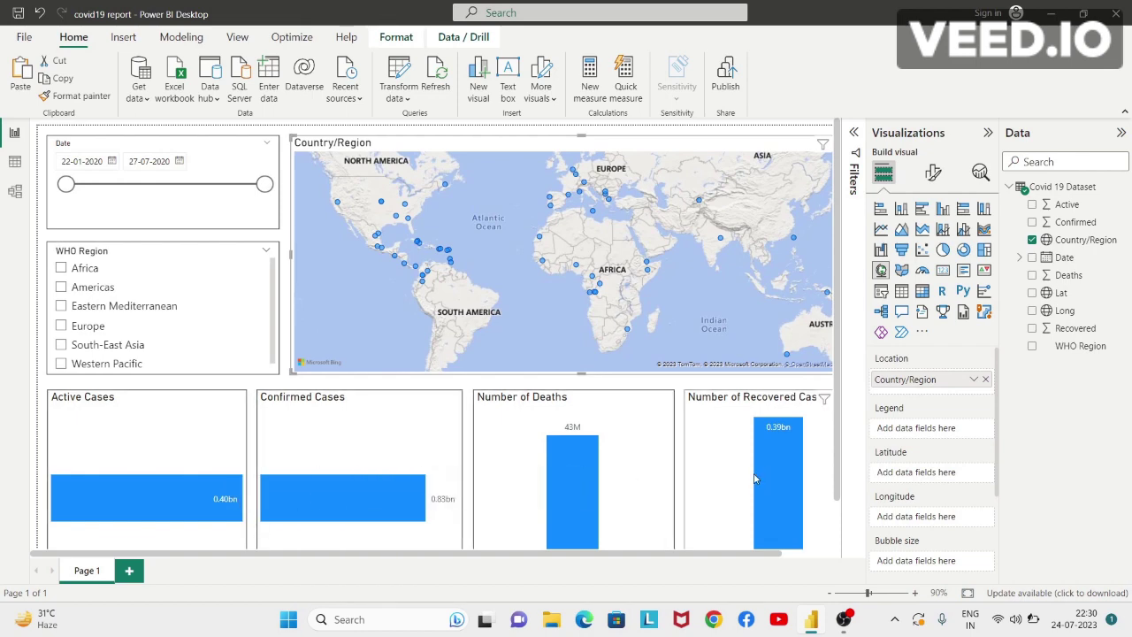
click(967, 593)
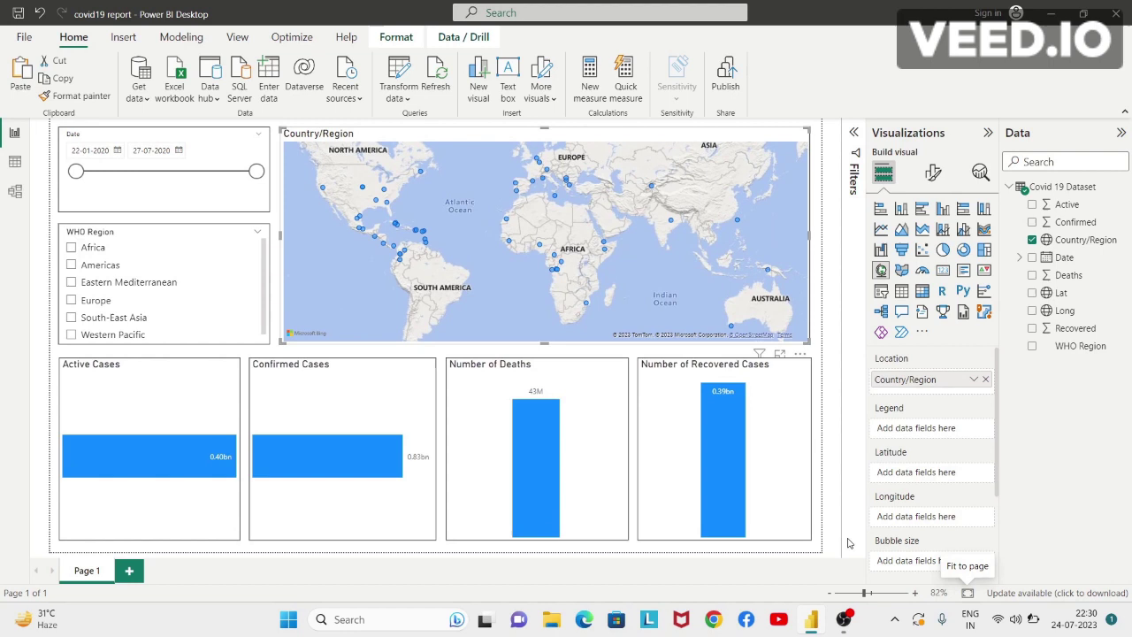
click(779, 472)
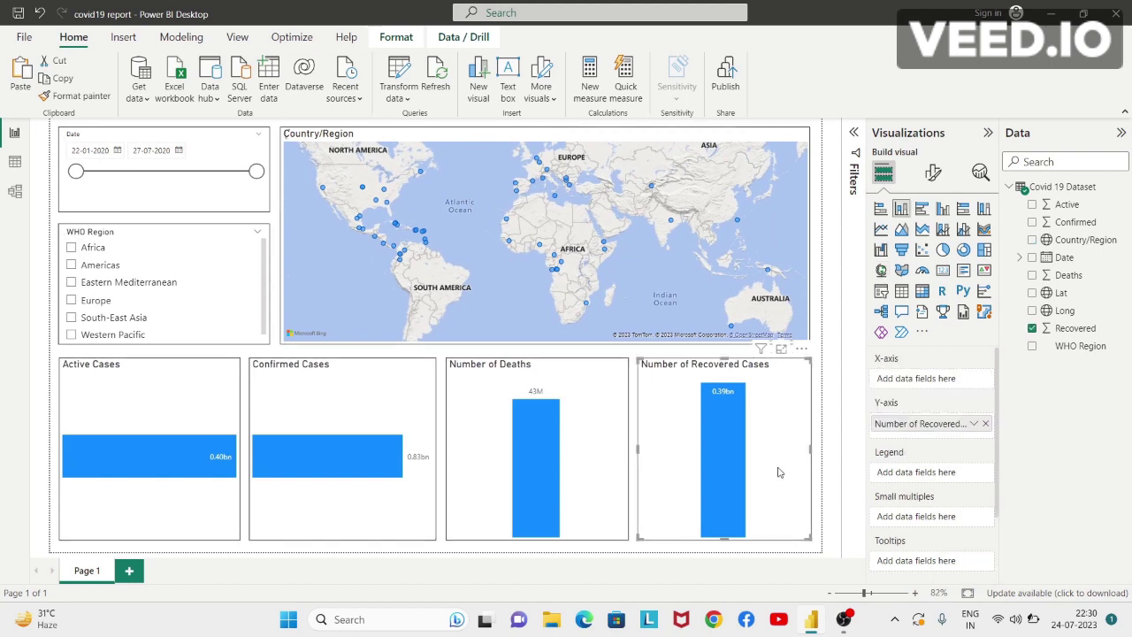
- Set the Recovered and Deaths charts' data label display units to Thousands
click(933, 173)
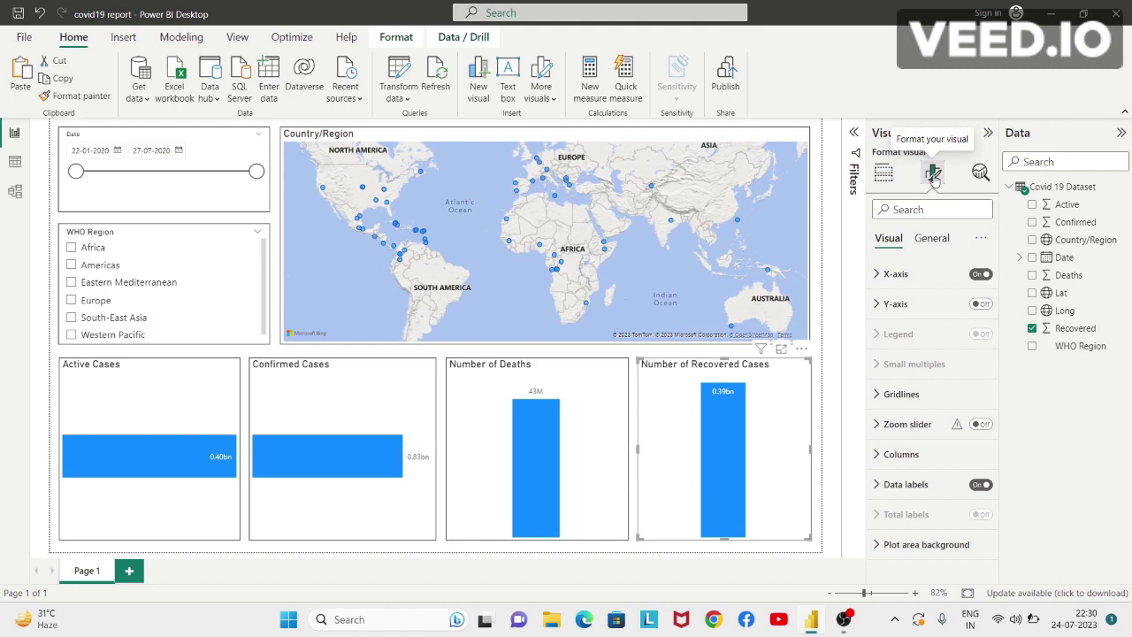
click(919, 485)
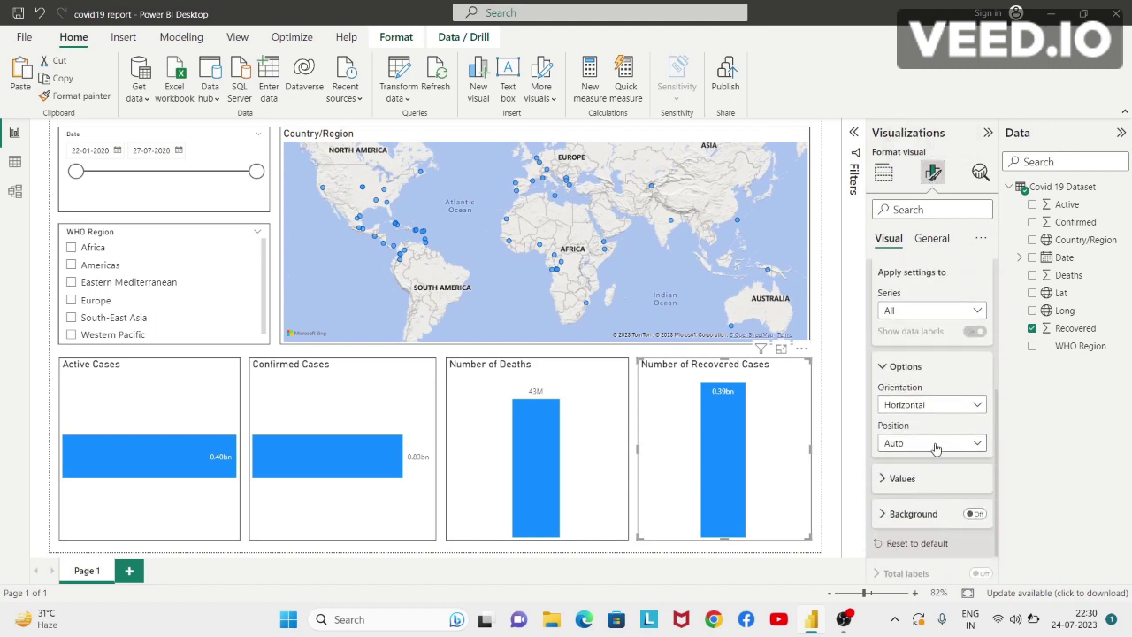
click(931, 480)
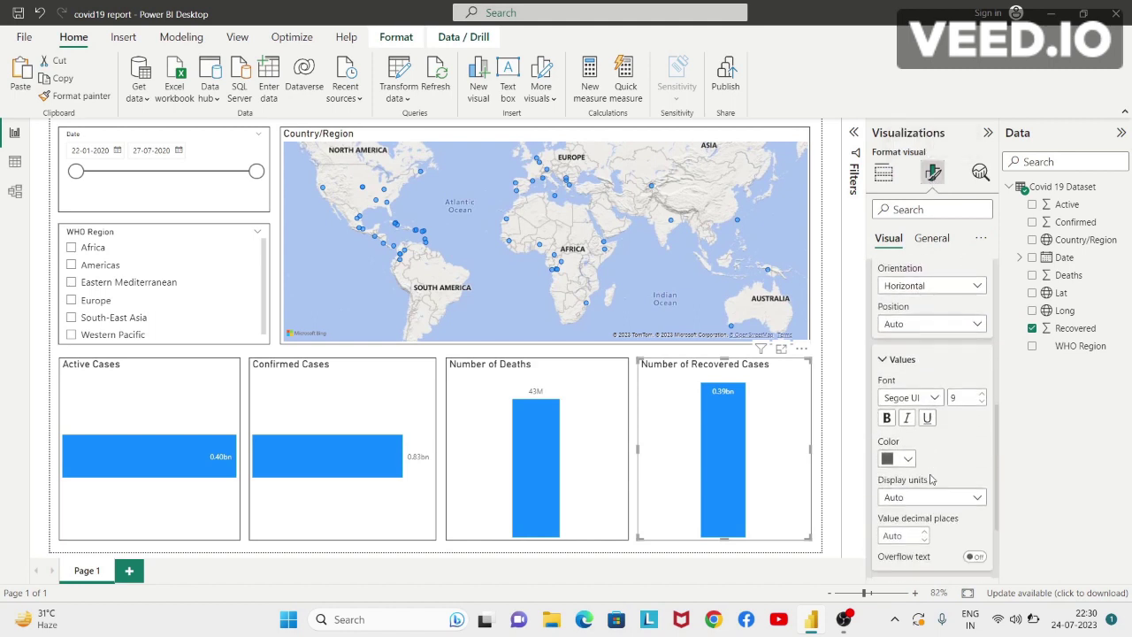
click(948, 452)
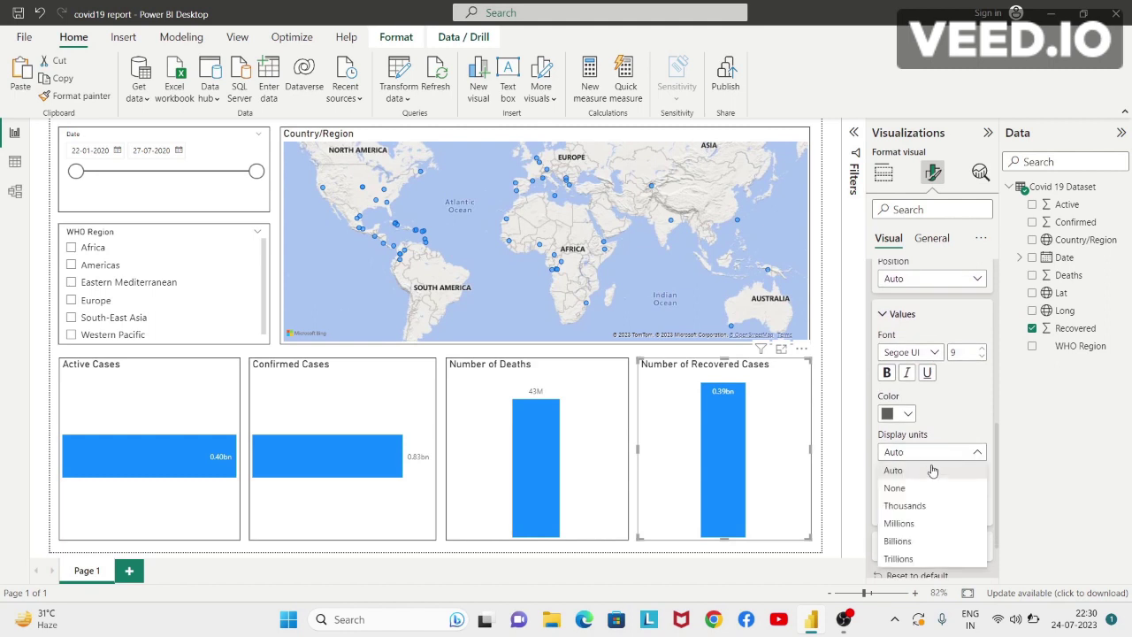
click(919, 508)
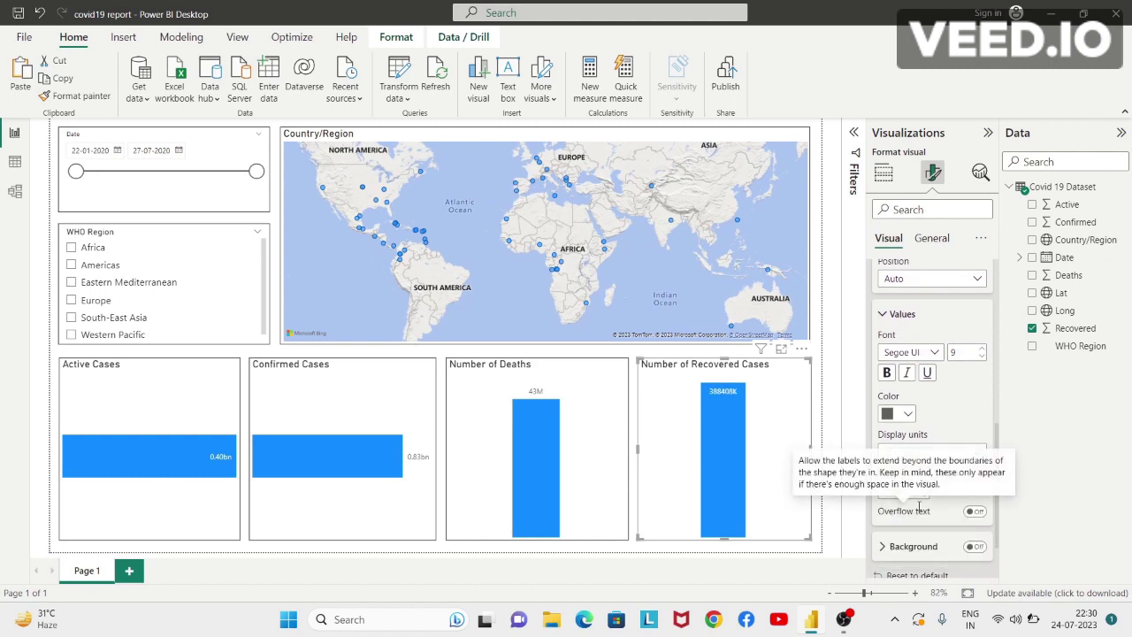
click(603, 443)
click(941, 455)
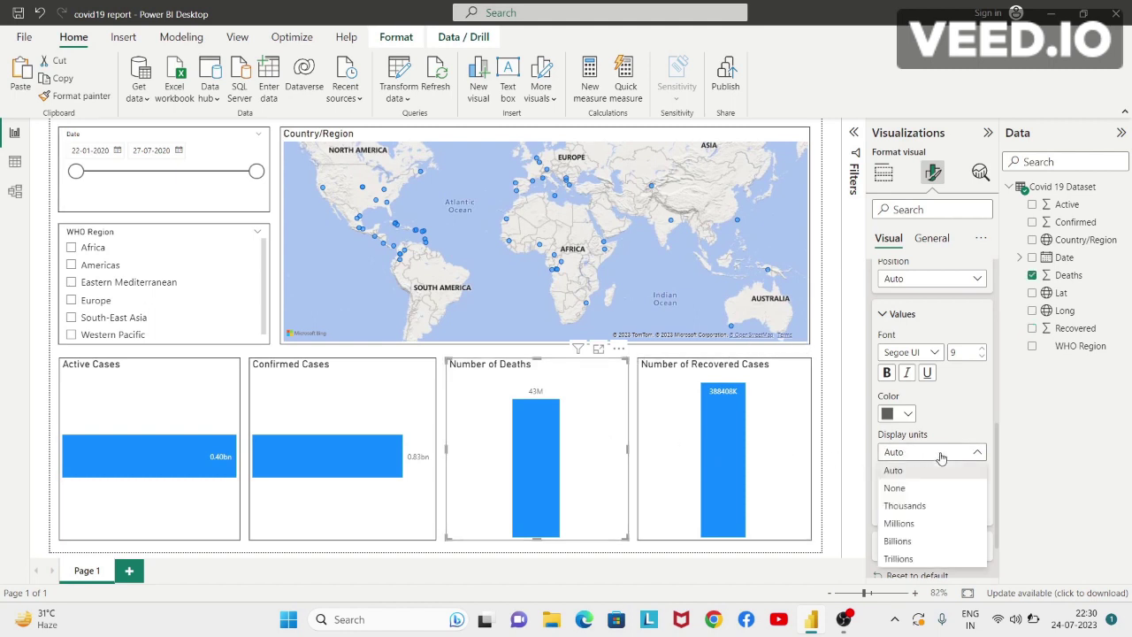
click(911, 505)
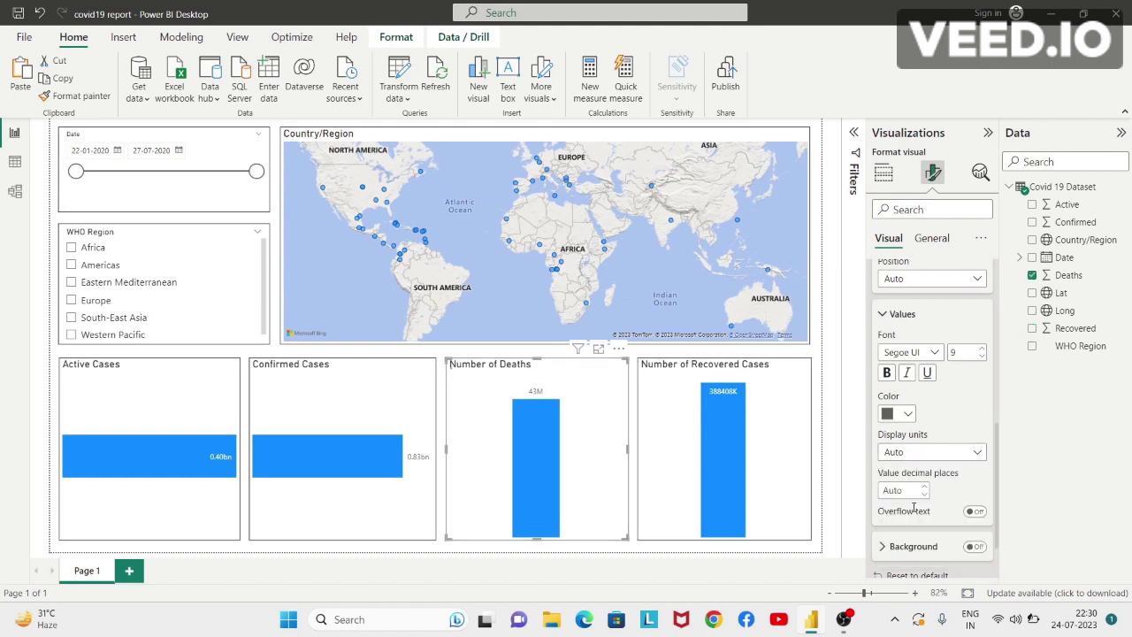
- Set Thousands display units on the Confirmed and Active charts, then check with a Somalia cross-filter
click(374, 524)
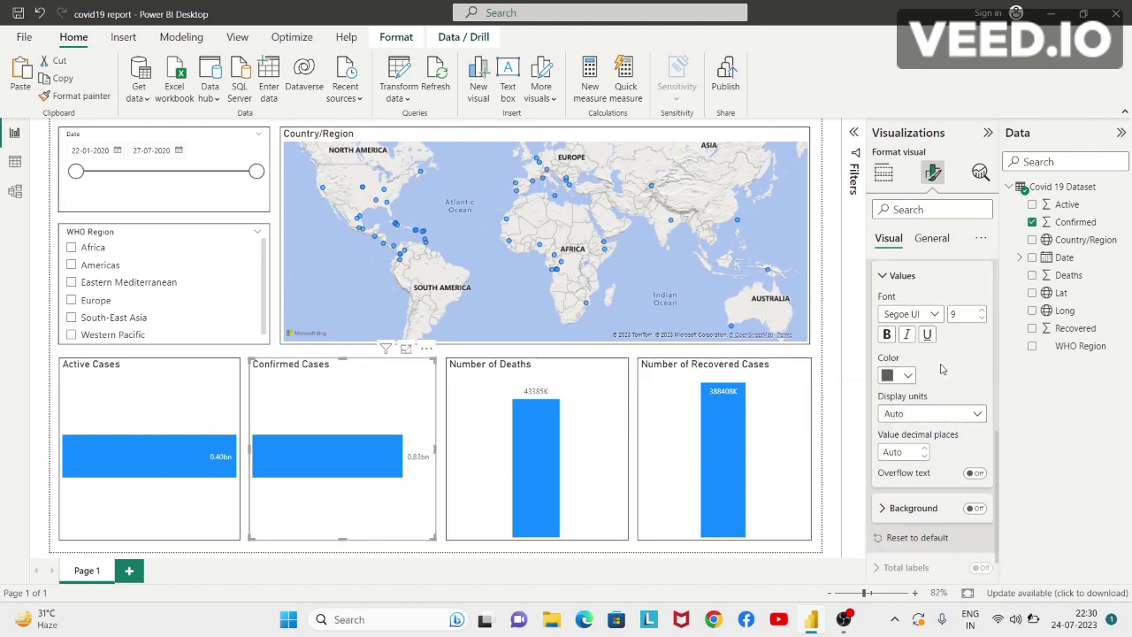
click(947, 414)
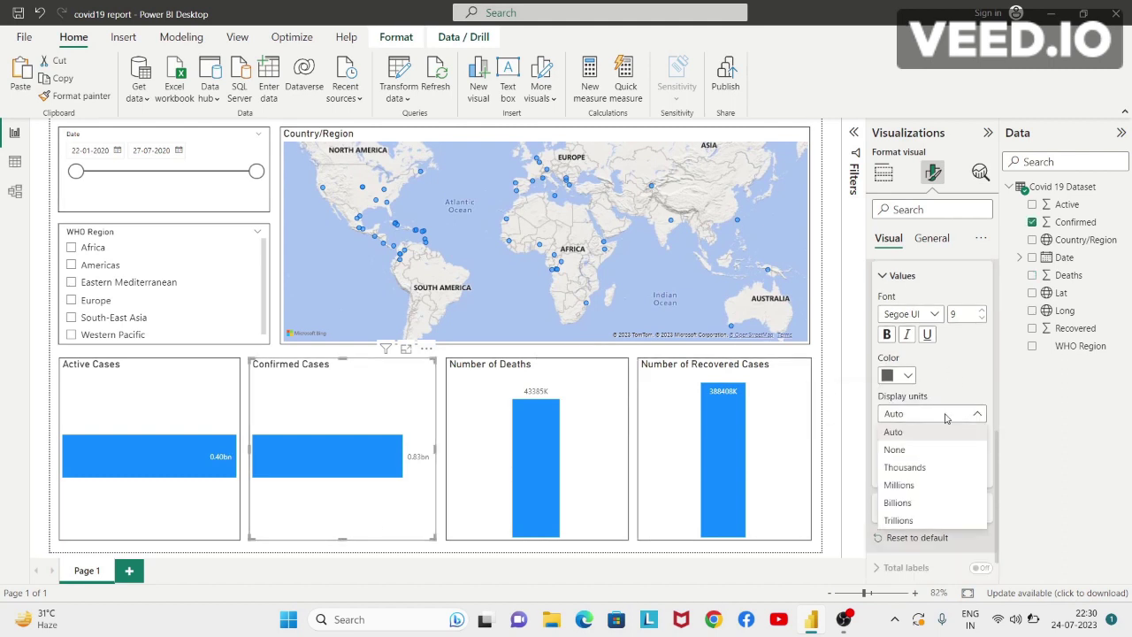
click(904, 466)
click(185, 522)
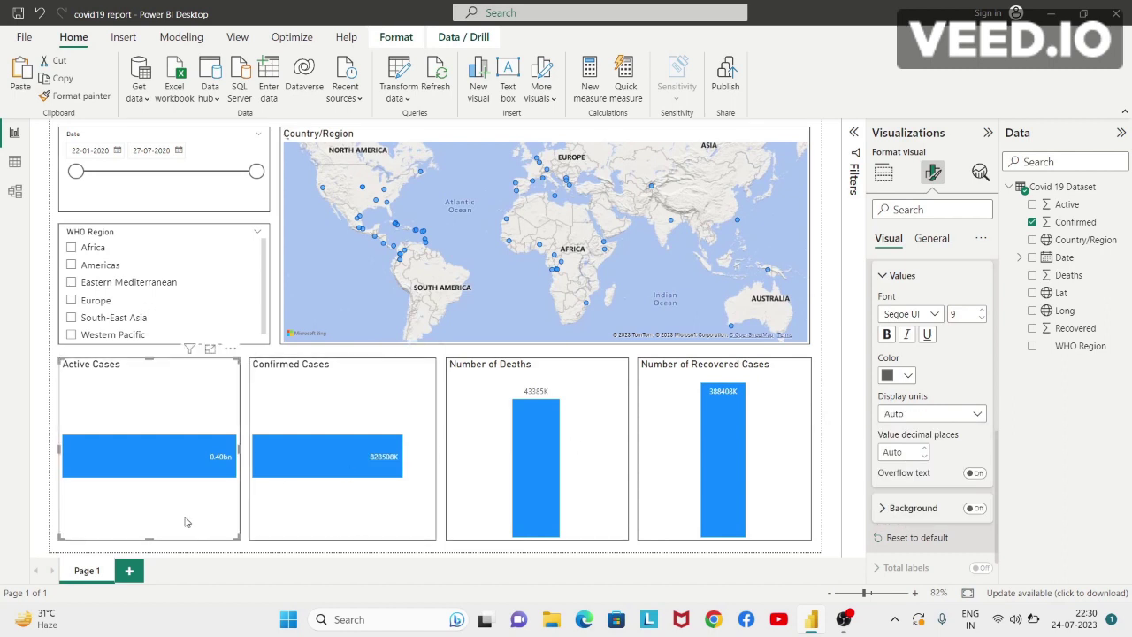
click(976, 417)
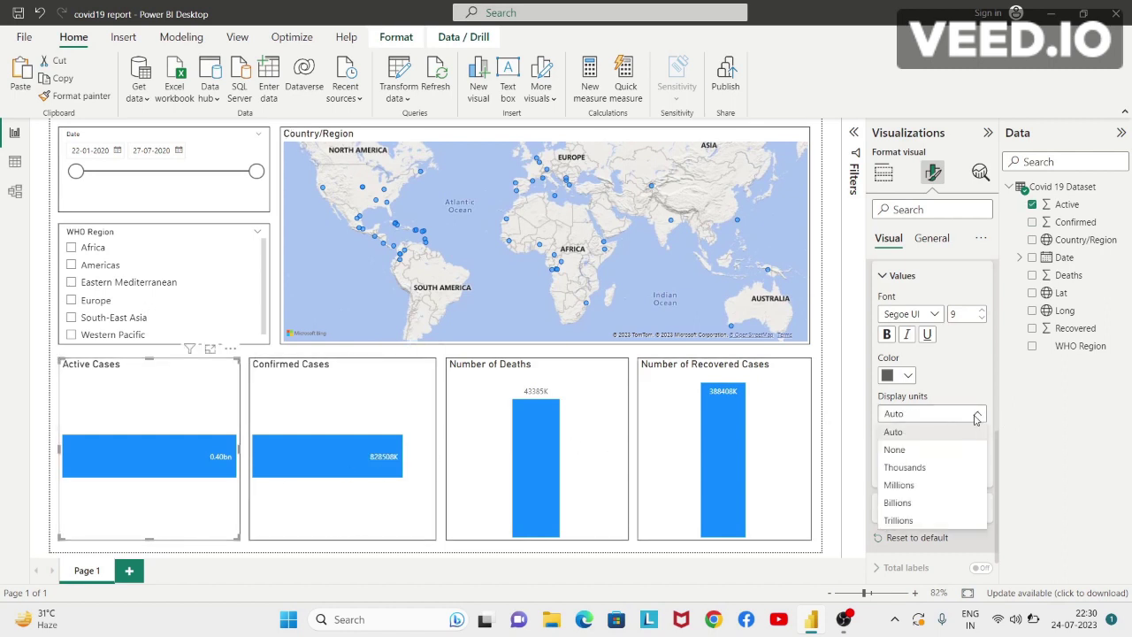
click(905, 466)
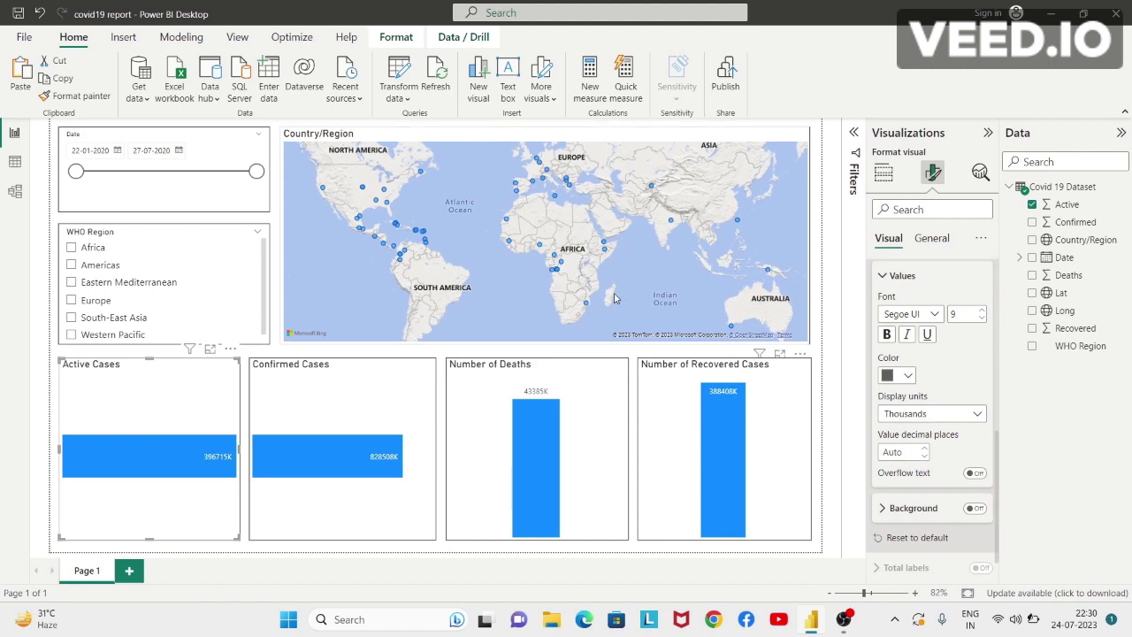
click(606, 253)
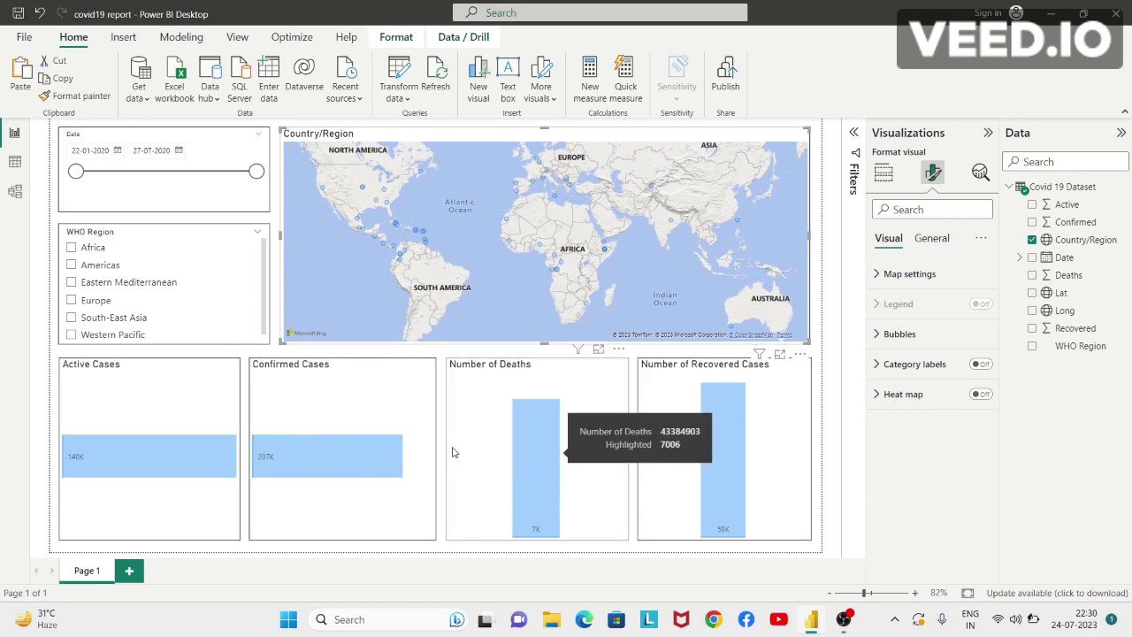
click(604, 254)
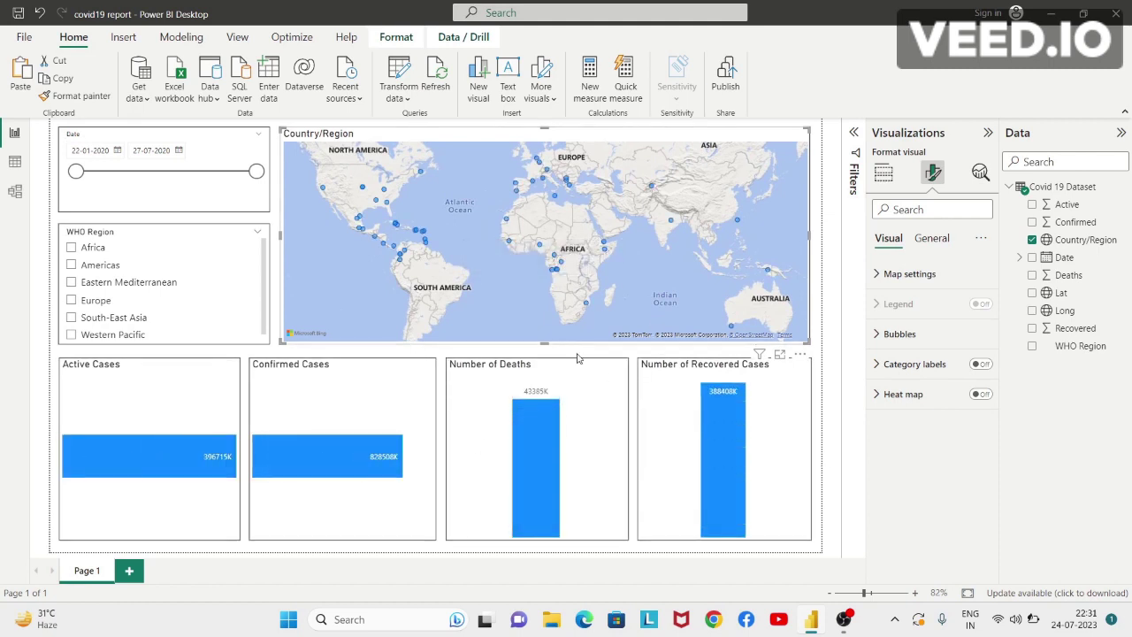